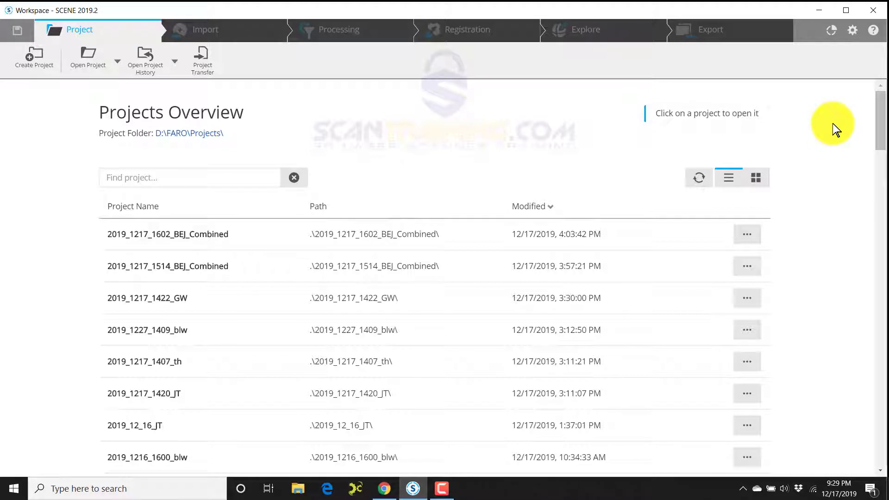
Switch the project list between thumbnail and list views and peek at the BMW project's actions
{"action": "left_click", "coordinate": [756, 178]}
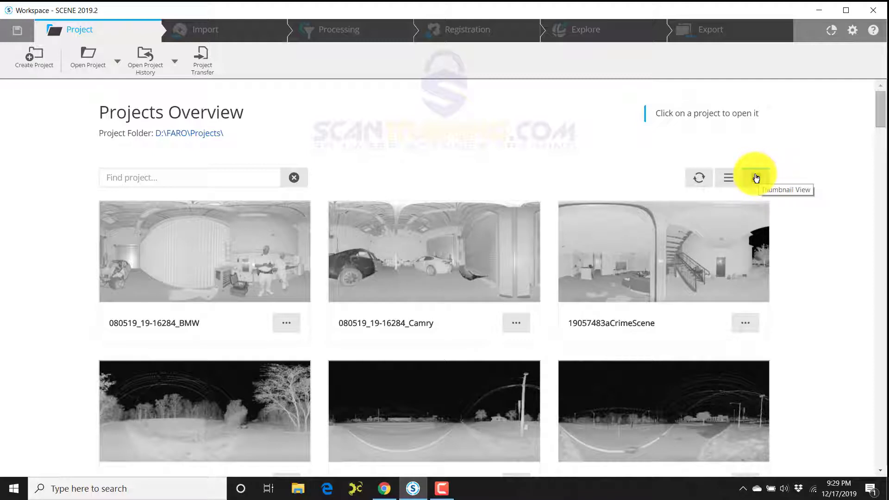
{"action": "left_click", "coordinate": [729, 178]}
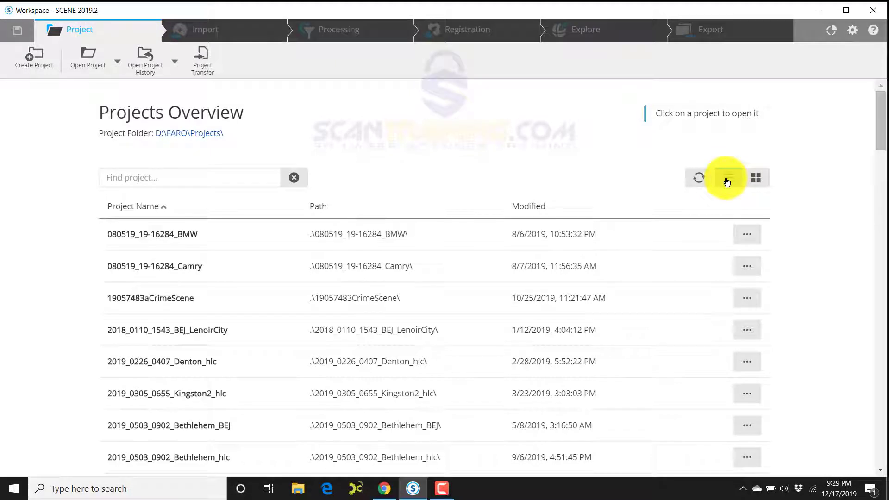
{"action": "left_click", "coordinate": [756, 178]}
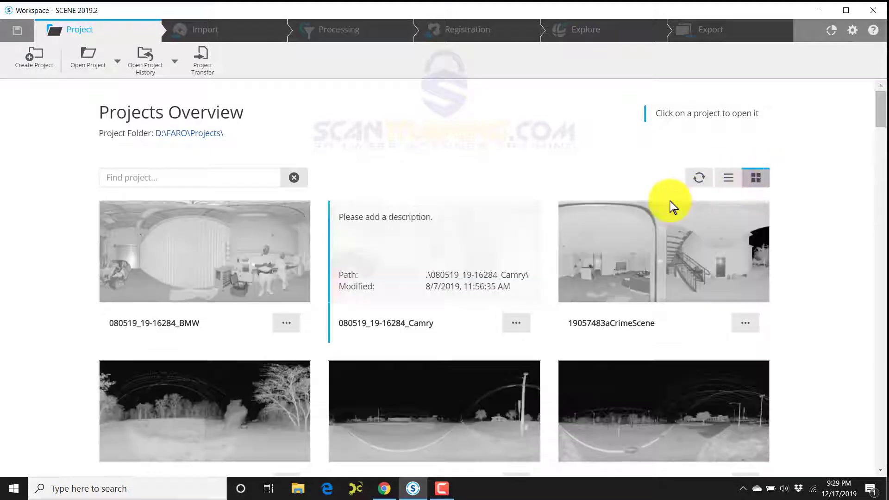
{"action": "mouse_move", "coordinate": [205, 270]}
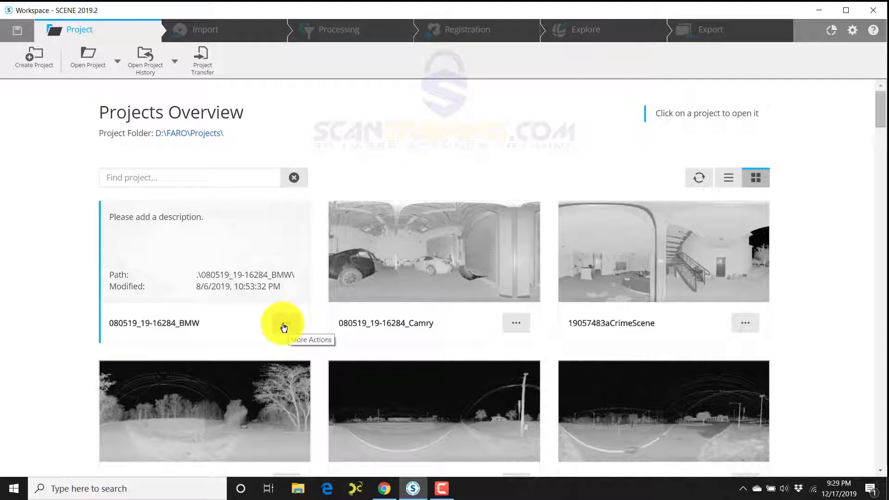
{"action": "left_click", "coordinate": [284, 327]}
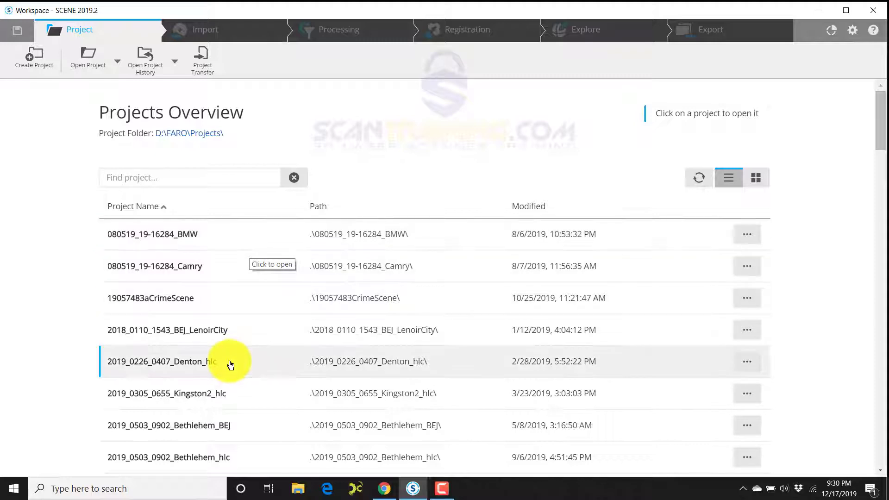
{"action": "scroll", "coordinate": [230, 365], "scroll_direction": "down", "scroll_amount": 2}
{"action": "scroll", "coordinate": [230, 365], "scroll_direction": "down", "scroll_amount": 2}
{"action": "scroll", "coordinate": [233, 375], "scroll_direction": "down", "scroll_amount": 2}
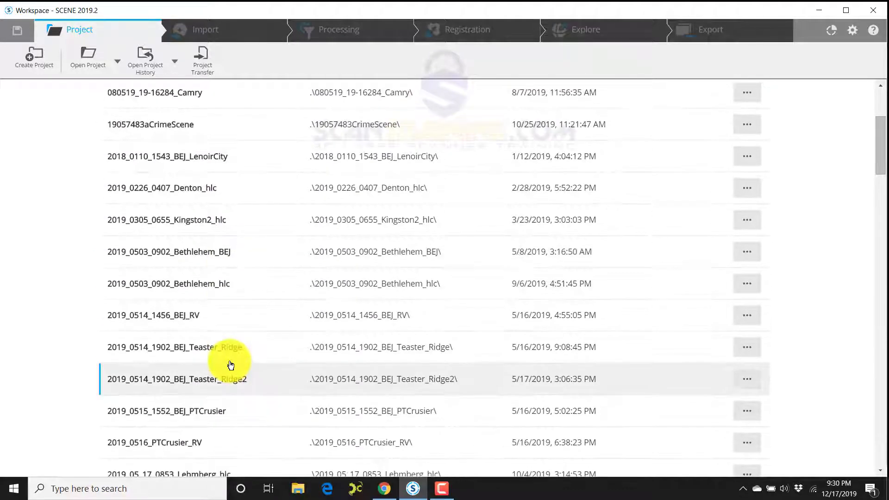
{"action": "scroll", "coordinate": [237, 399], "scroll_direction": "down", "scroll_amount": 2}
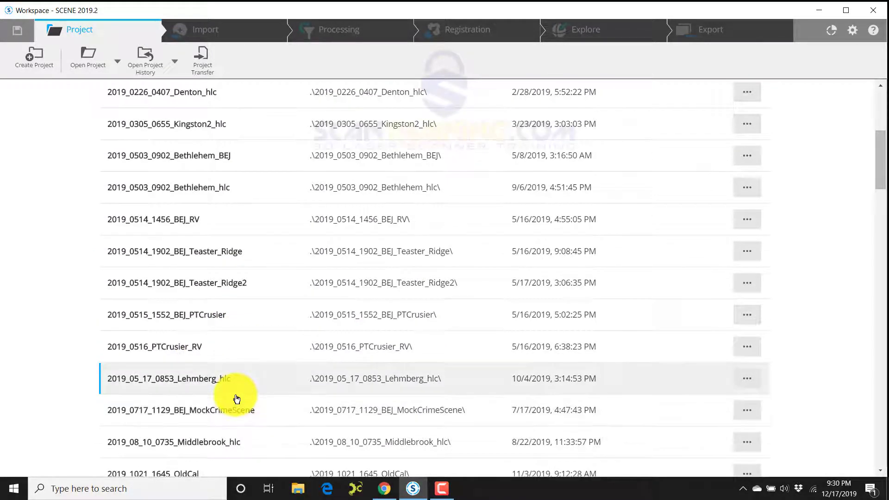
{"action": "scroll", "coordinate": [237, 399], "scroll_direction": "up", "scroll_amount": 3}
{"action": "scroll", "coordinate": [237, 399], "scroll_direction": "up", "scroll_amount": 3}
{"action": "scroll", "coordinate": [237, 399], "scroll_direction": "up", "scroll_amount": 3}
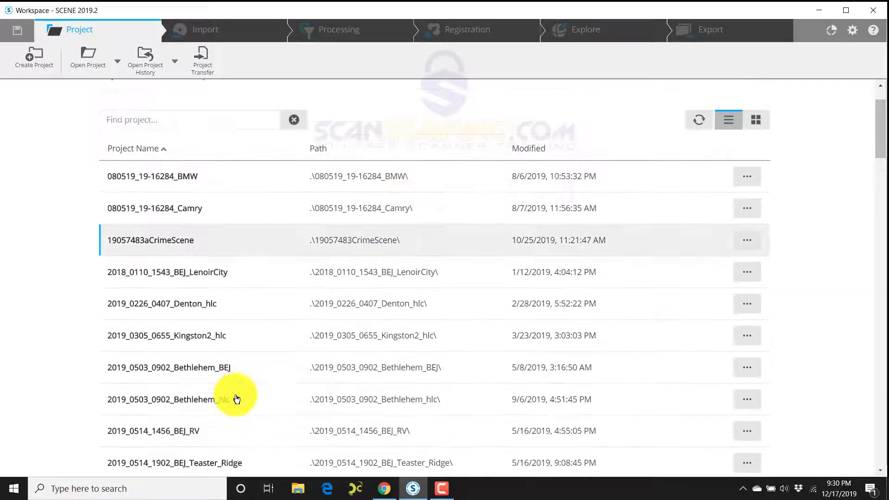
{"action": "scroll", "coordinate": [237, 399], "scroll_direction": "up", "scroll_amount": 2}
{"action": "scroll", "coordinate": [236, 399], "scroll_direction": "down", "scroll_amount": 1}
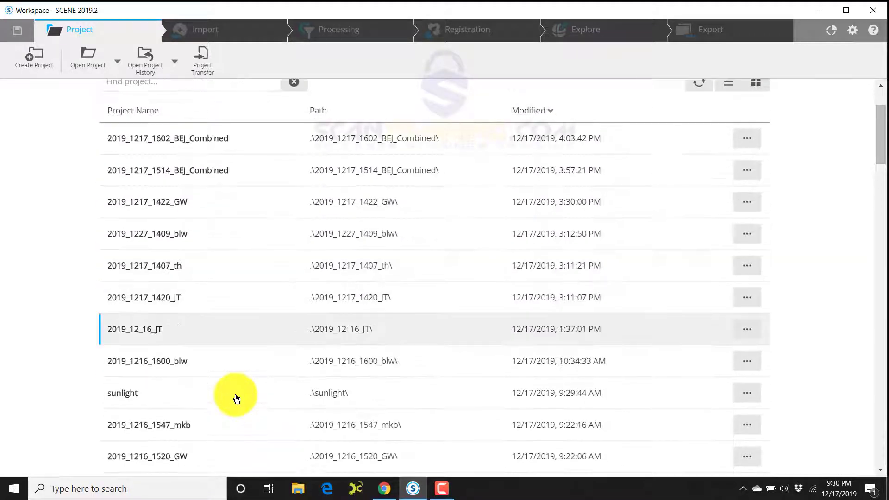
{"action": "scroll", "coordinate": [236, 399], "scroll_direction": "down", "scroll_amount": 2}
Open the GapCreekTemp project folder on disk and review its revision history
{"action": "left_click", "coordinate": [746, 397]}
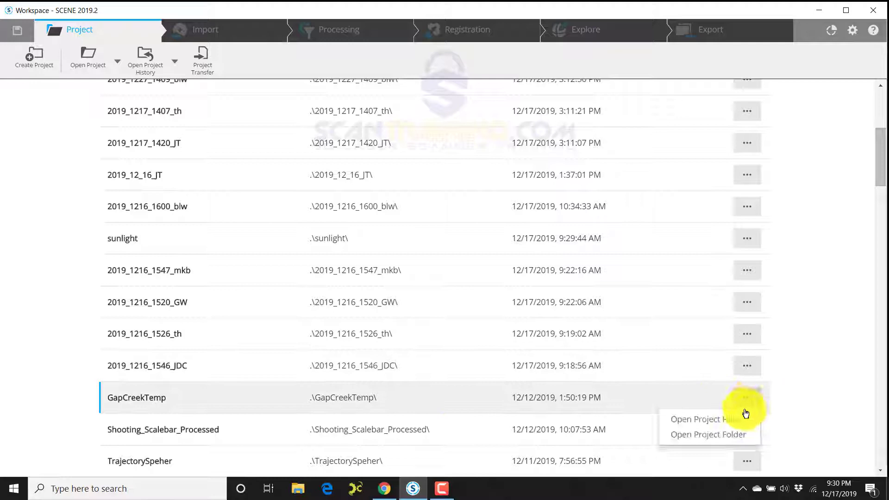
{"action": "left_click", "coordinate": [725, 436]}
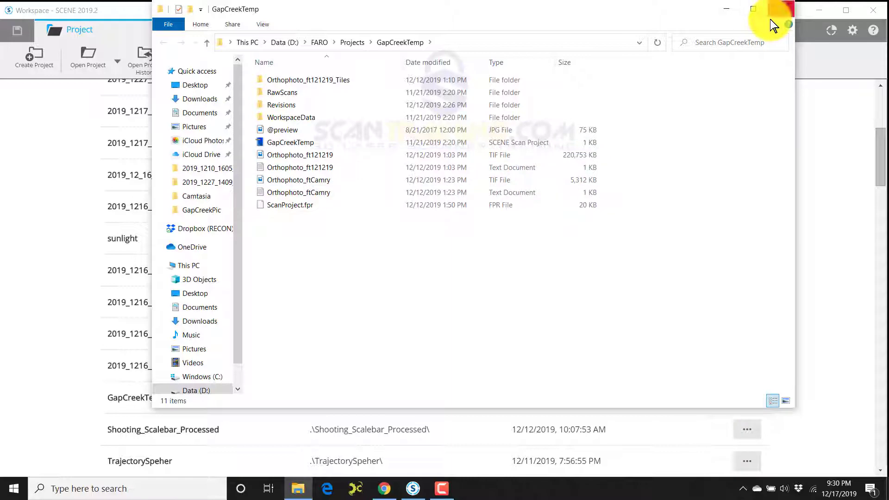
{"action": "left_click", "coordinate": [785, 9]}
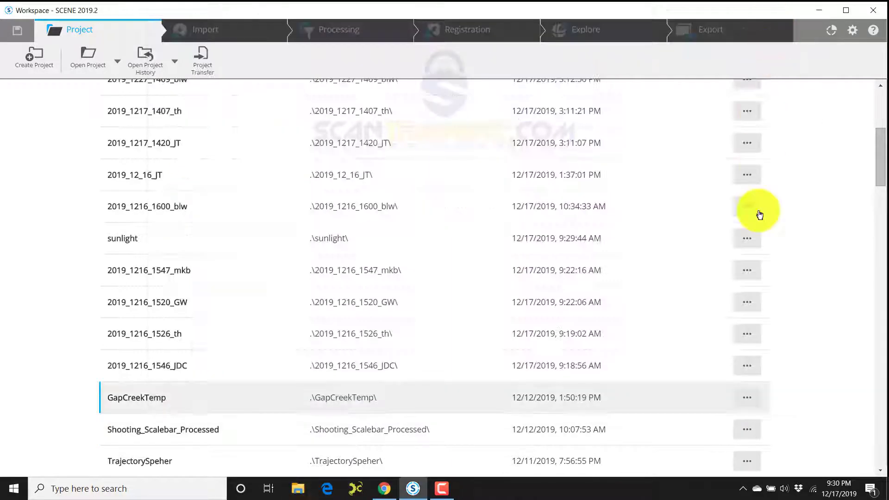
{"action": "left_click", "coordinate": [746, 398]}
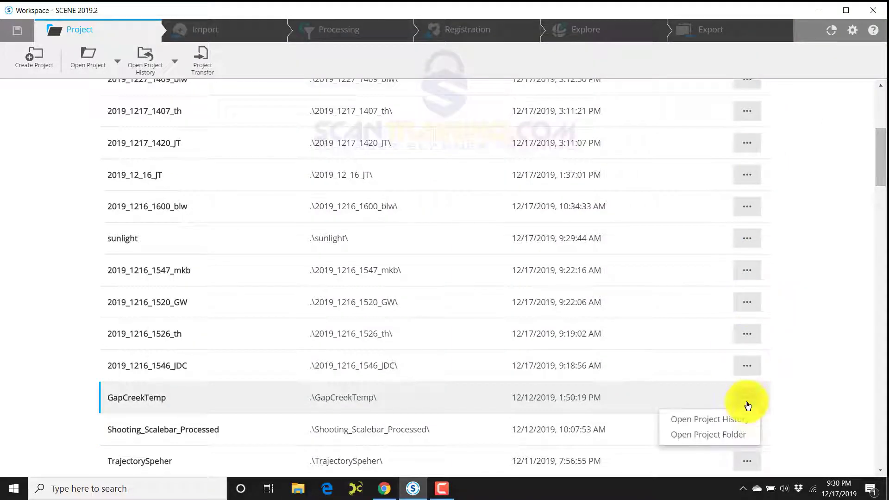
{"action": "left_click", "coordinate": [718, 420]}
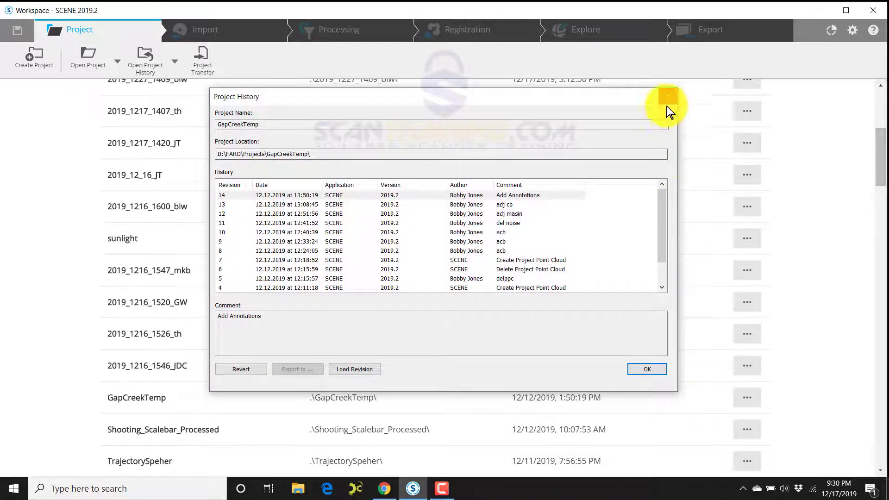
{"action": "key", "text": "Escape"}
{"action": "left_click", "coordinate": [156, 400]}
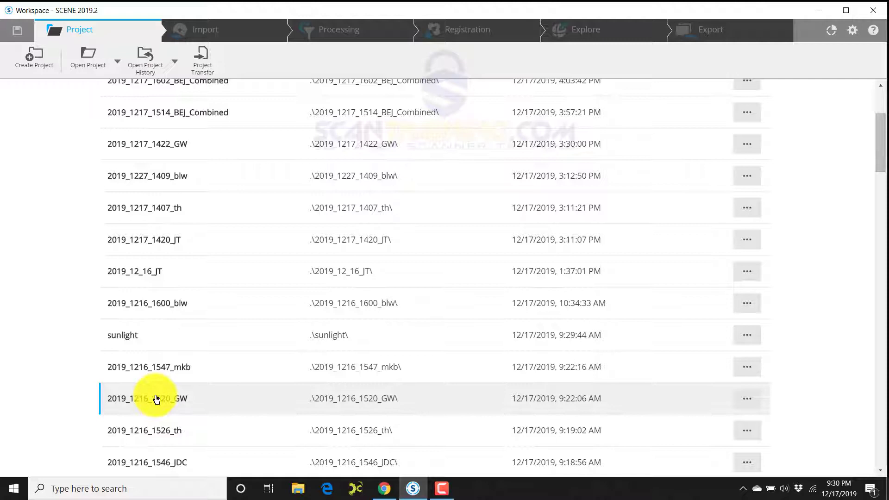
Open the 2019_1216_1520_GW project, start Process Scans and select all three scans
{"action": "double_click", "coordinate": [157, 399]}
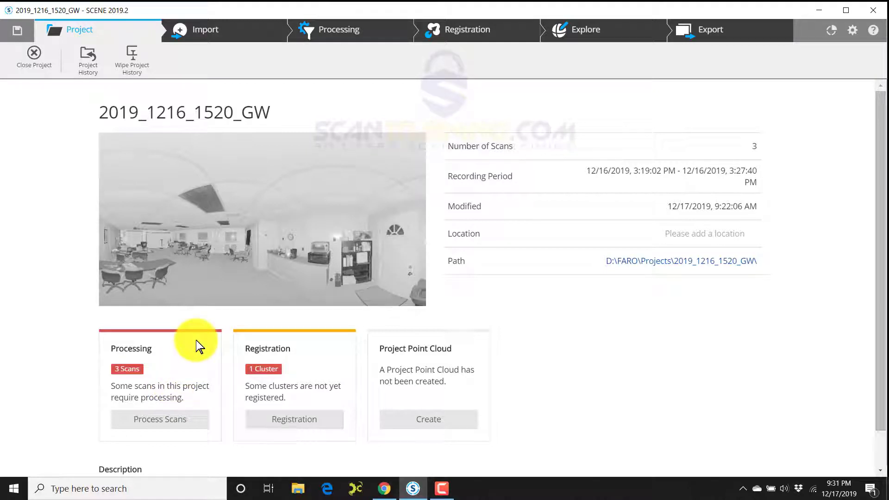
{"action": "left_click", "coordinate": [153, 424]}
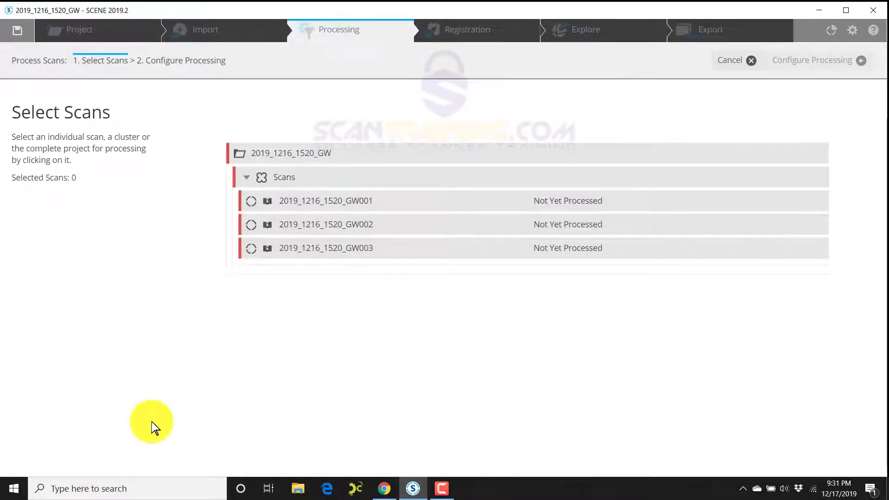
{"action": "left_click", "coordinate": [291, 153]}
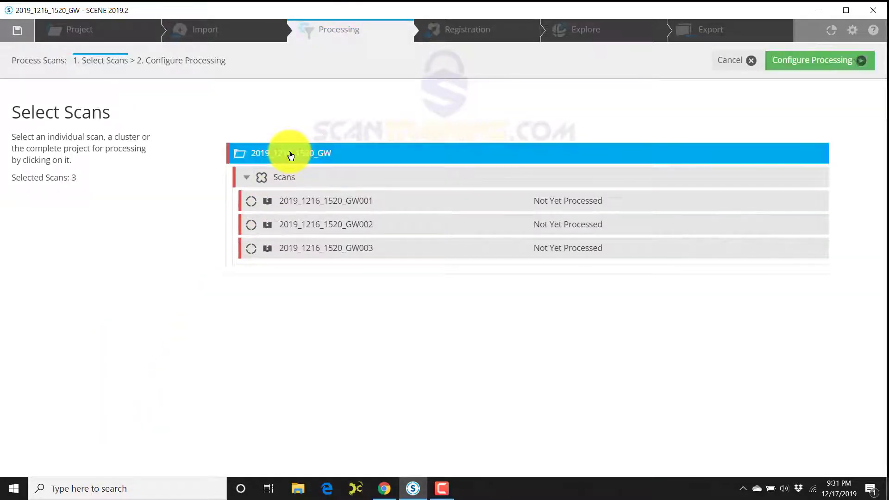
Keep the colorization and registration settings and start processing the three scans
{"action": "left_click", "coordinate": [824, 60]}
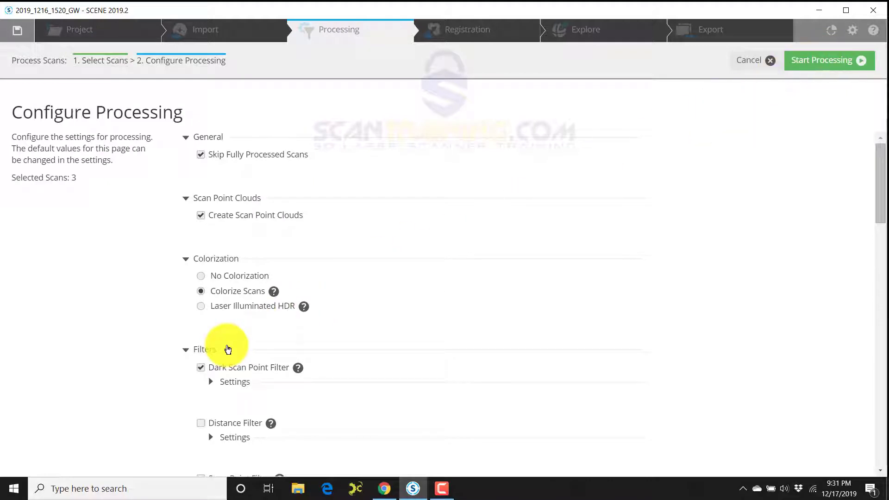
{"action": "scroll", "coordinate": [227, 349], "scroll_direction": "down", "scroll_amount": 1}
{"action": "scroll", "coordinate": [227, 349], "scroll_direction": "down", "scroll_amount": 1}
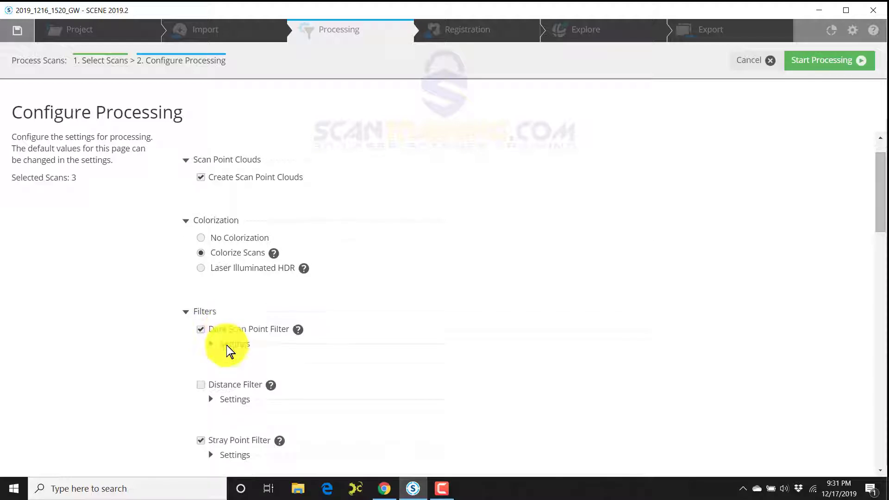
{"action": "scroll", "coordinate": [227, 349], "scroll_direction": "down", "scroll_amount": 1}
{"action": "scroll", "coordinate": [228, 349], "scroll_direction": "down", "scroll_amount": 1}
{"action": "scroll", "coordinate": [227, 349], "scroll_direction": "down", "scroll_amount": 2}
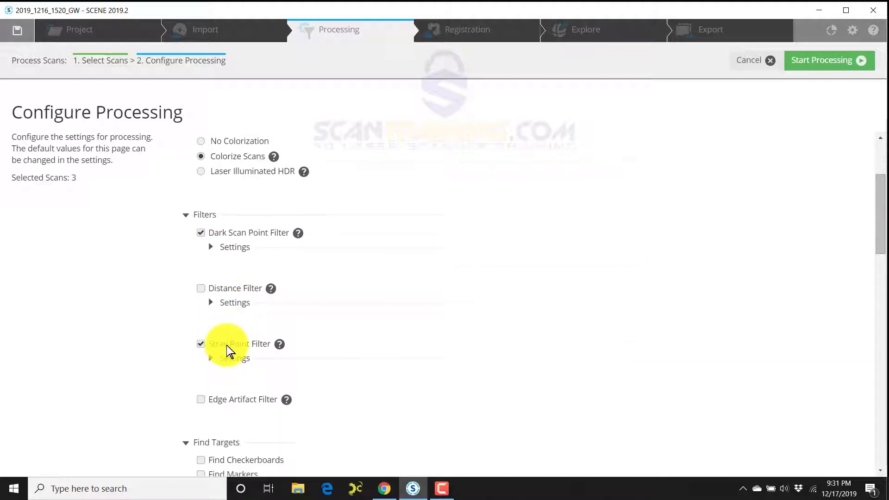
{"action": "scroll", "coordinate": [227, 349], "scroll_direction": "down", "scroll_amount": 1}
{"action": "scroll", "coordinate": [227, 349], "scroll_direction": "down", "scroll_amount": 1}
{"action": "scroll", "coordinate": [227, 348], "scroll_direction": "down", "scroll_amount": 1}
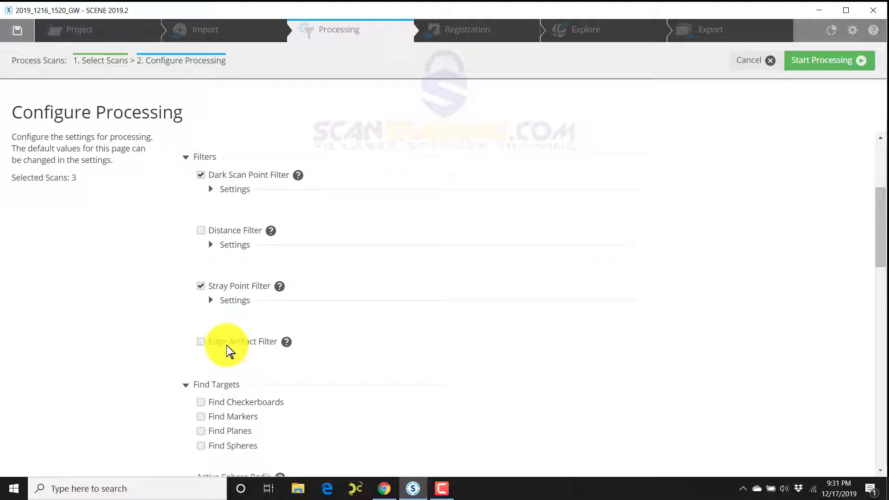
{"action": "scroll", "coordinate": [226, 349], "scroll_direction": "up", "scroll_amount": 5}
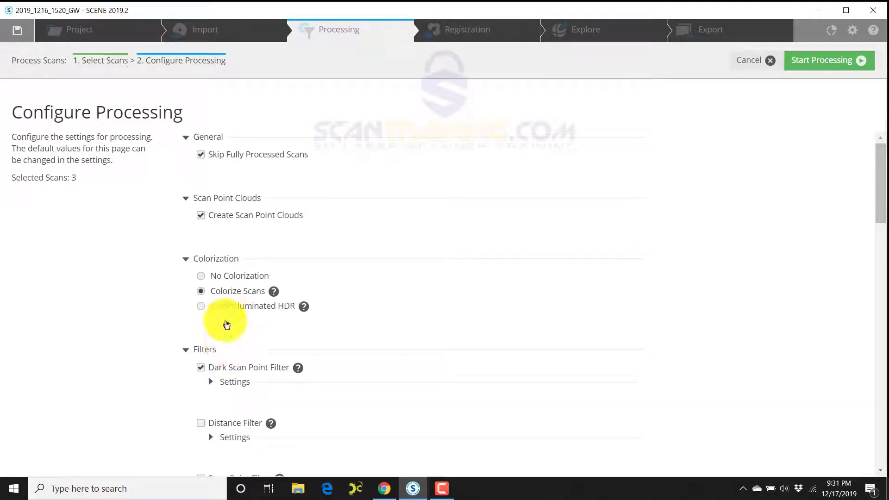
{"action": "scroll", "coordinate": [226, 319], "scroll_direction": "down", "scroll_amount": 1}
{"action": "scroll", "coordinate": [222, 257], "scroll_direction": "down", "scroll_amount": 2}
{"action": "scroll", "coordinate": [223, 257], "scroll_direction": "down", "scroll_amount": 2}
{"action": "scroll", "coordinate": [222, 257], "scroll_direction": "down", "scroll_amount": 2}
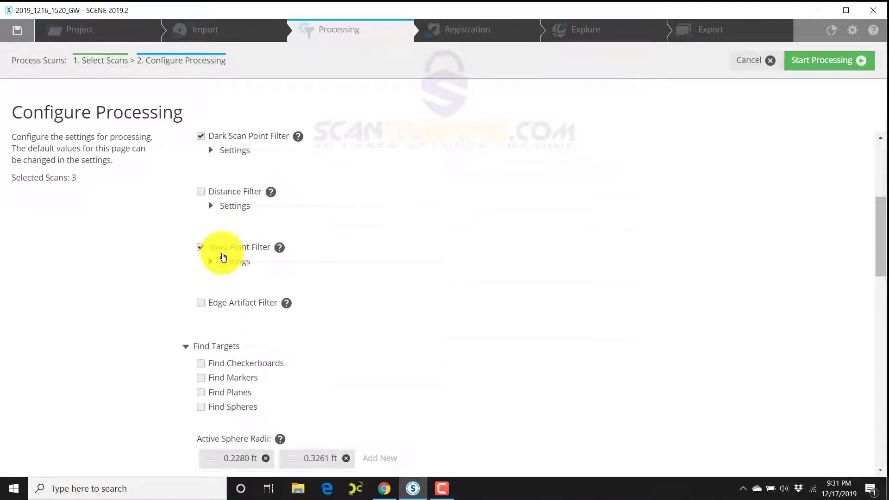
{"action": "scroll", "coordinate": [222, 256], "scroll_direction": "down", "scroll_amount": 1}
{"action": "scroll", "coordinate": [222, 257], "scroll_direction": "down", "scroll_amount": 1}
{"action": "scroll", "coordinate": [222, 256], "scroll_direction": "down", "scroll_amount": 1}
{"action": "scroll", "coordinate": [222, 256], "scroll_direction": "down", "scroll_amount": 2}
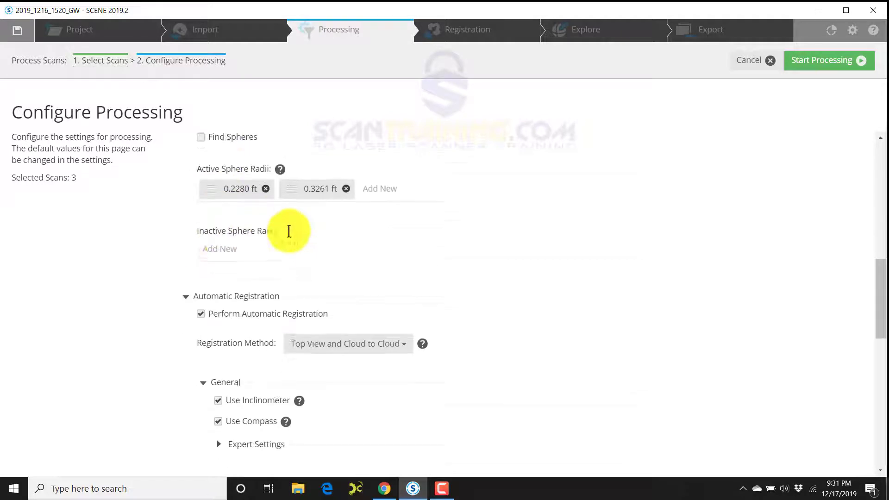
{"action": "scroll", "coordinate": [285, 233], "scroll_direction": "down", "scroll_amount": 1}
{"action": "left_click", "coordinate": [806, 60]}
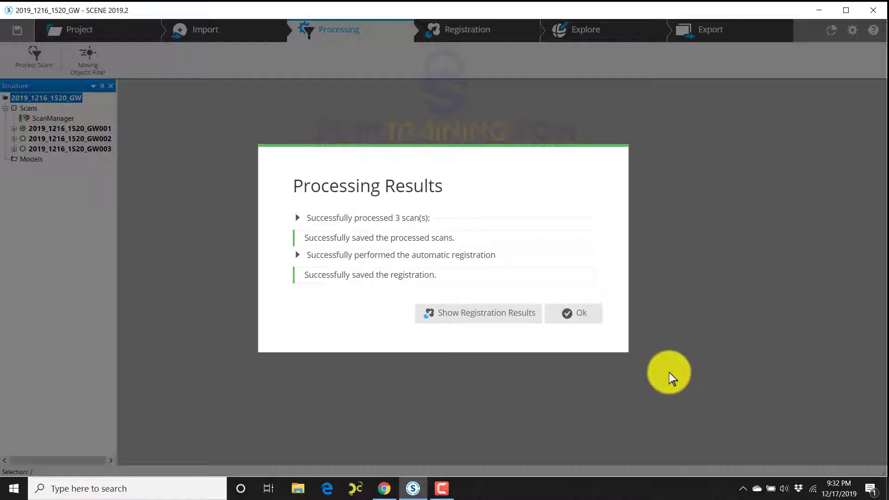
Go to registration and begin verifying the Scans cluster via the recommended step
{"action": "left_click", "coordinate": [481, 316]}
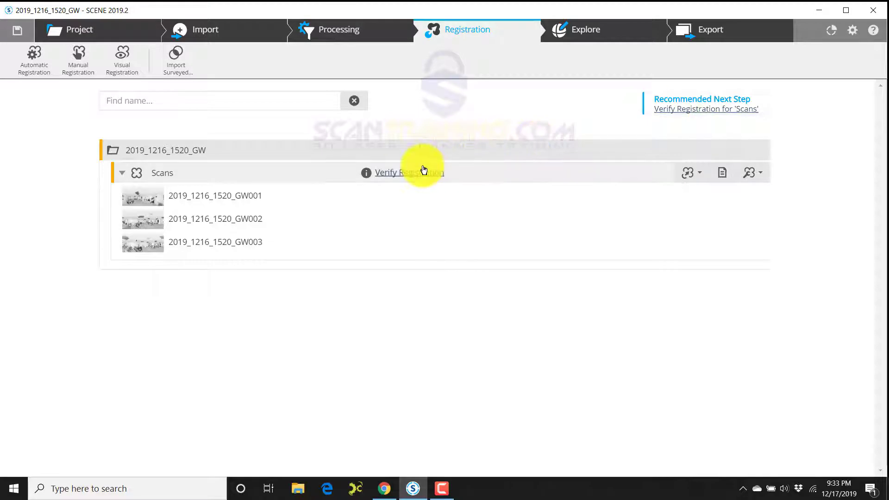
{"action": "left_click", "coordinate": [410, 173]}
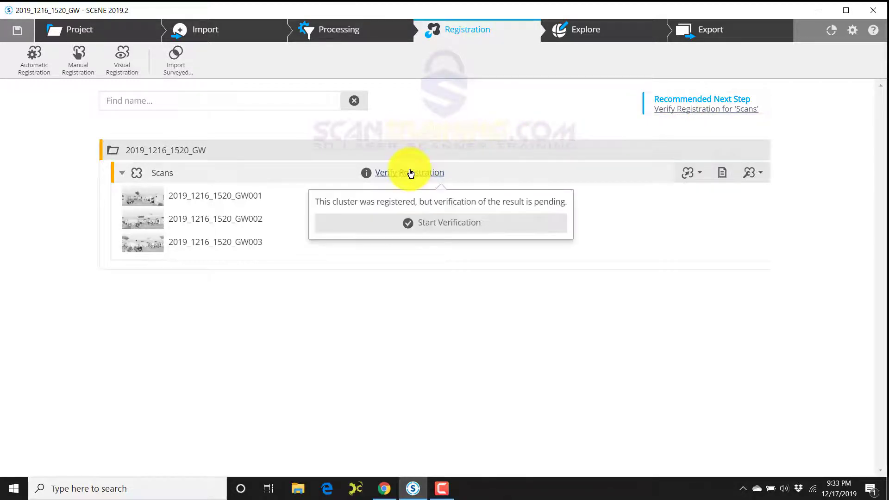
{"action": "left_click", "coordinate": [714, 110]}
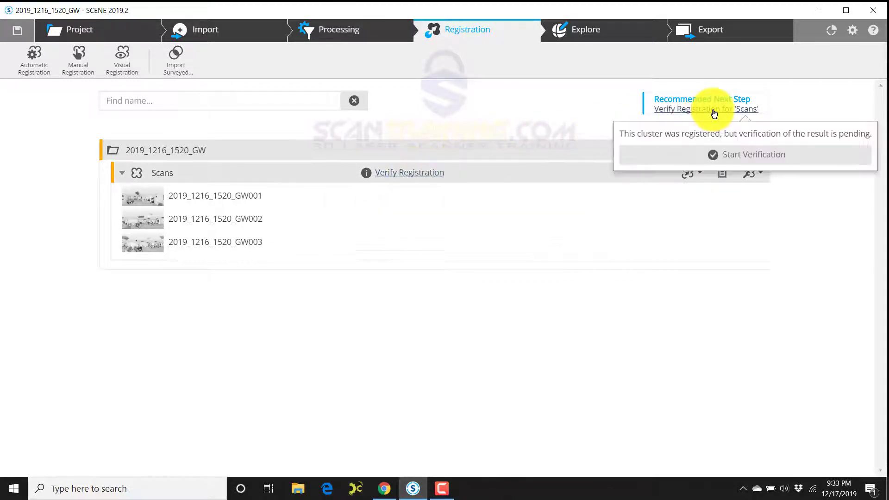
{"action": "left_click", "coordinate": [711, 154]}
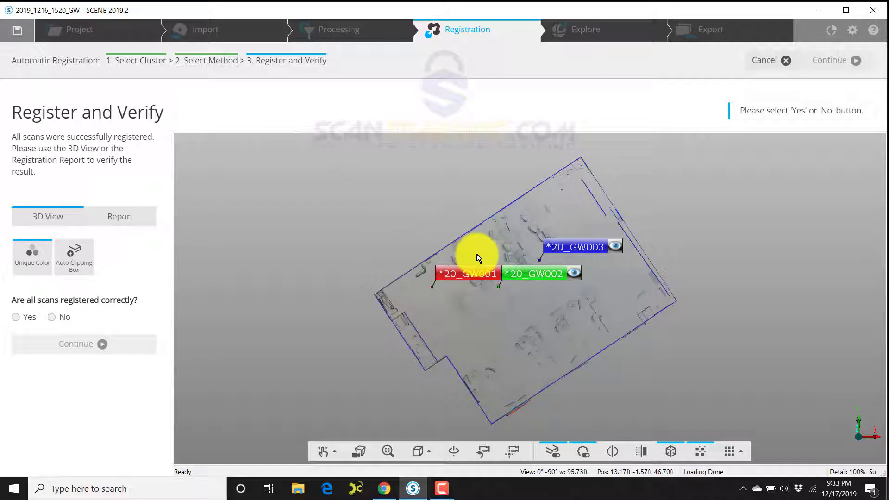
Review the registration report, confirm all scans registered correctly and finish
{"action": "left_click", "coordinate": [120, 217]}
{"action": "left_click", "coordinate": [16, 317]}
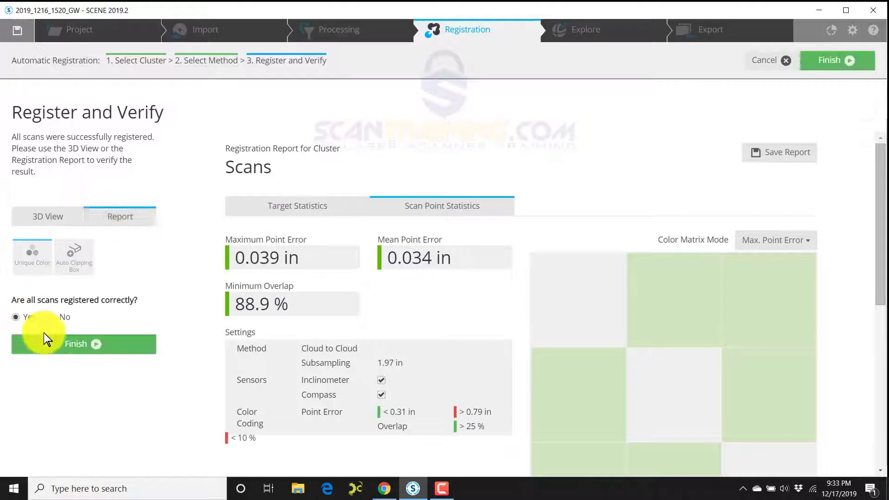
{"action": "left_click", "coordinate": [61, 346]}
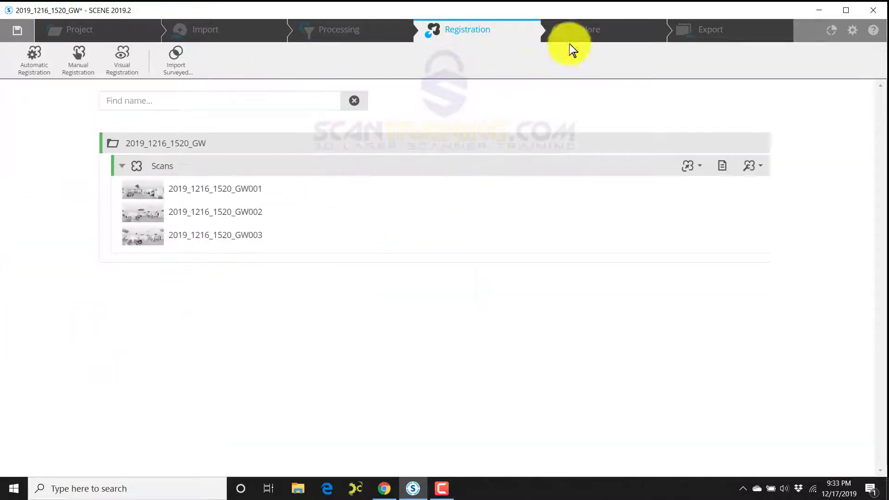
View the project in 3D, add an auto clipping box and trim its top and bottom
{"action": "left_click", "coordinate": [586, 30]}
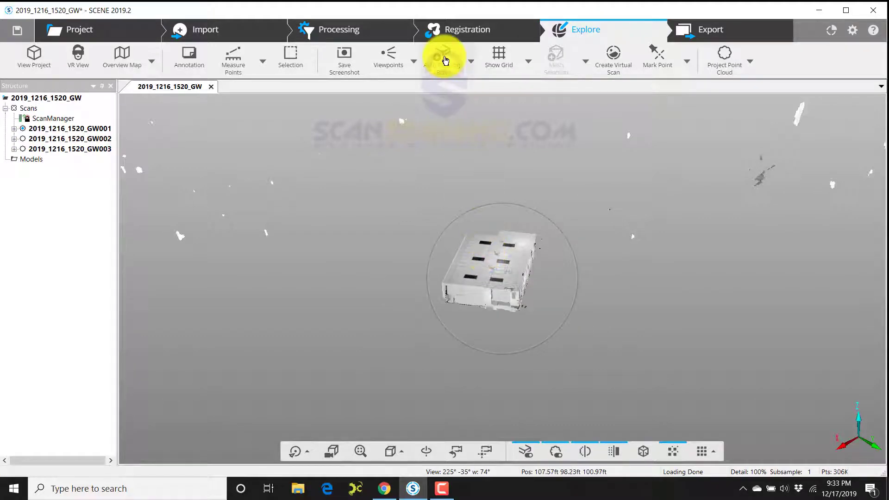
{"action": "left_click", "coordinate": [442, 59]}
{"action": "left_click_drag", "start_coordinate": [502, 196], "coordinate": [495, 278]}
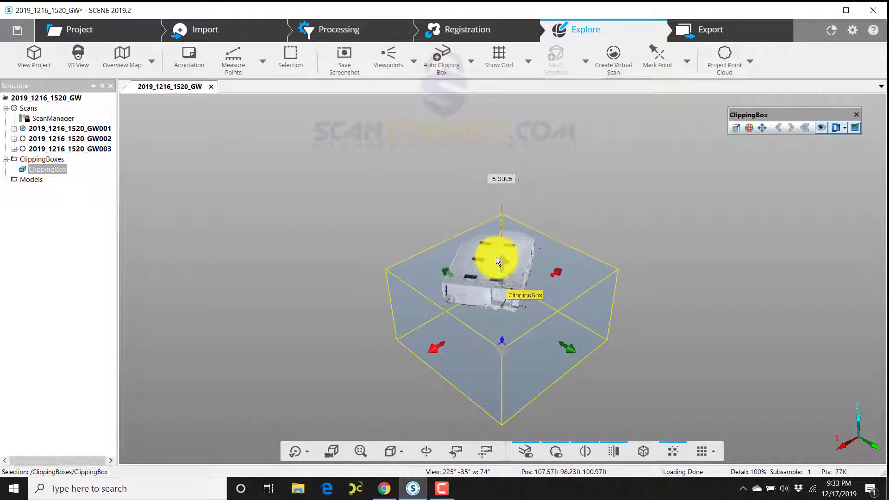
{"action": "left_click_drag", "start_coordinate": [502, 346], "coordinate": [491, 309]}
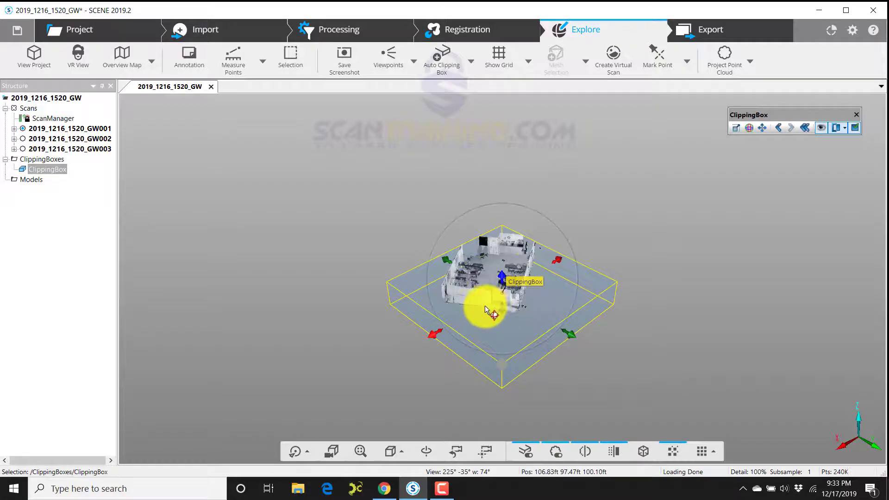
From Top view rotate and trim the box to the room's walls, then hide its outline
{"action": "right_click", "coordinate": [379, 286]}
{"action": "left_click", "coordinate": [412, 297]}
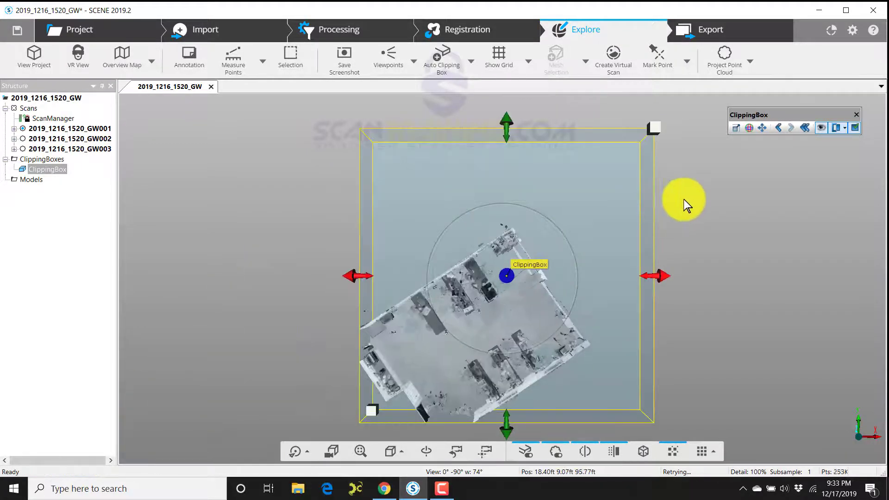
{"action": "left_click_drag", "start_coordinate": [681, 198], "coordinate": [610, 111]}
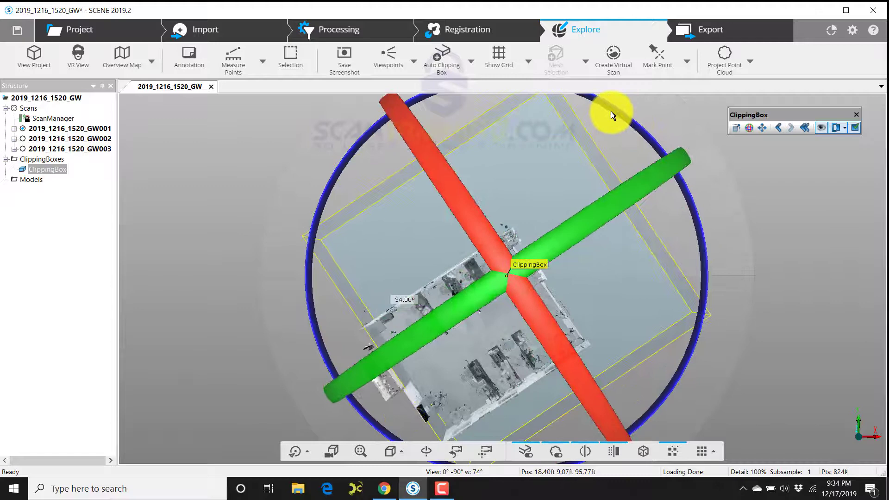
{"action": "left_click_drag", "start_coordinate": [424, 150], "coordinate": [571, 242]}
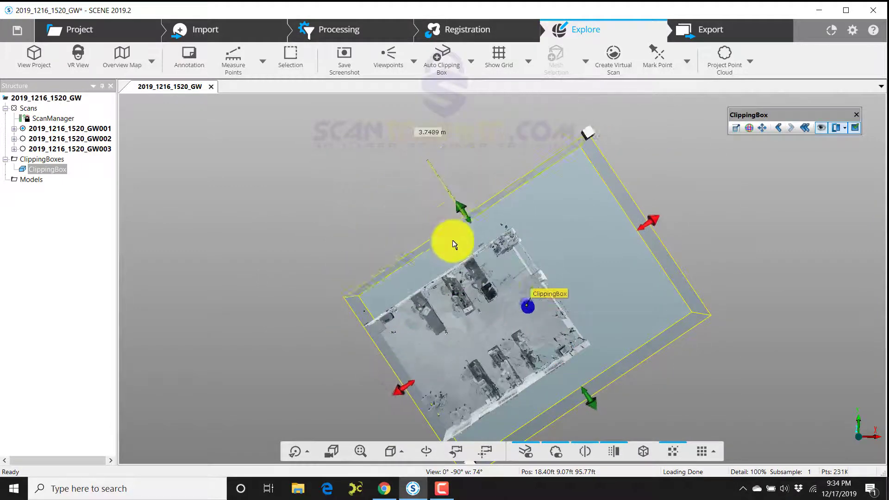
{"action": "left_click_drag", "start_coordinate": [656, 235], "coordinate": [572, 285]}
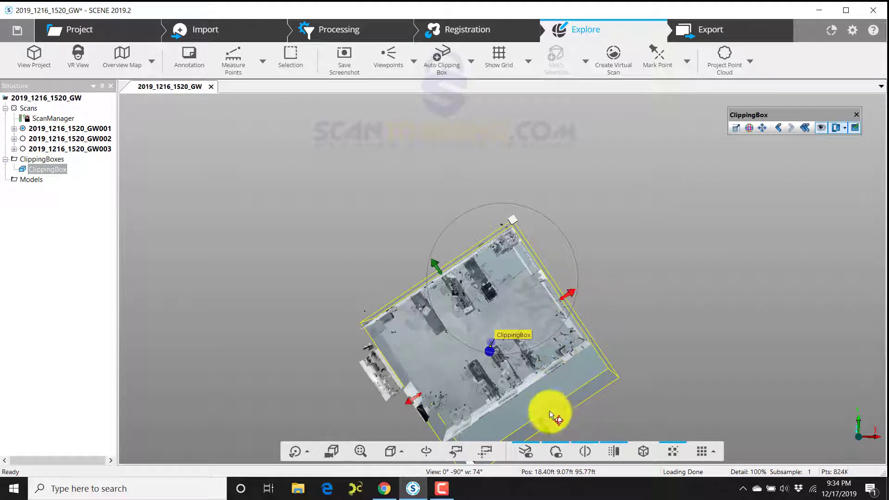
{"action": "left_click_drag", "start_coordinate": [545, 429], "coordinate": [529, 417]}
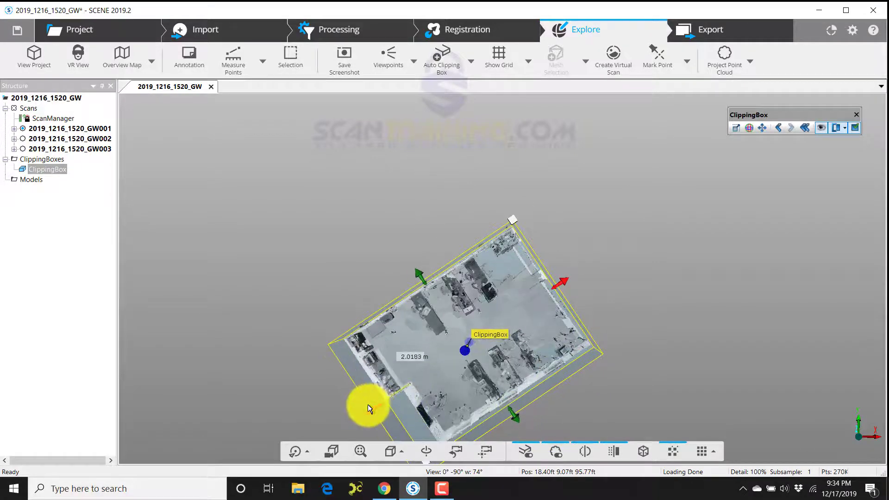
{"action": "mouse_move", "coordinate": [367, 404]}
{"action": "left_mouse_down"}
{"action": "mouse_move", "coordinate": [373, 411]}
{"action": "mouse_move", "coordinate": [379, 403]}
{"action": "left_mouse_up"}
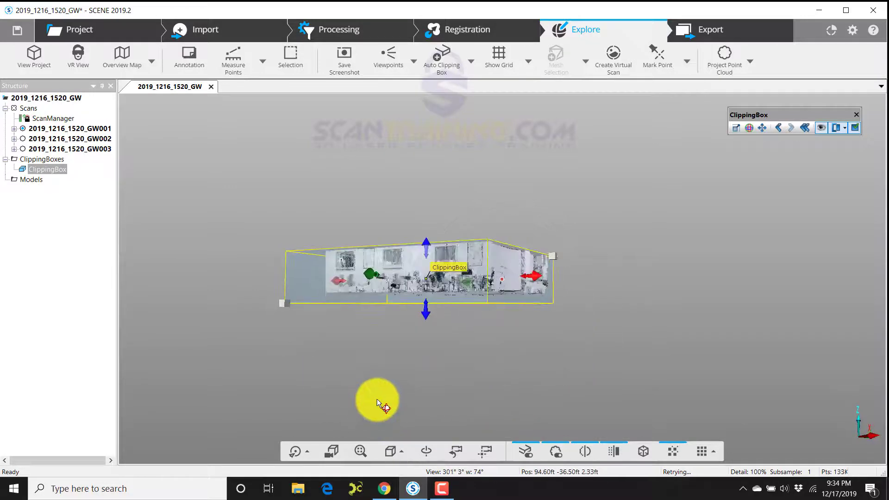
{"action": "left_click", "coordinate": [823, 129]}
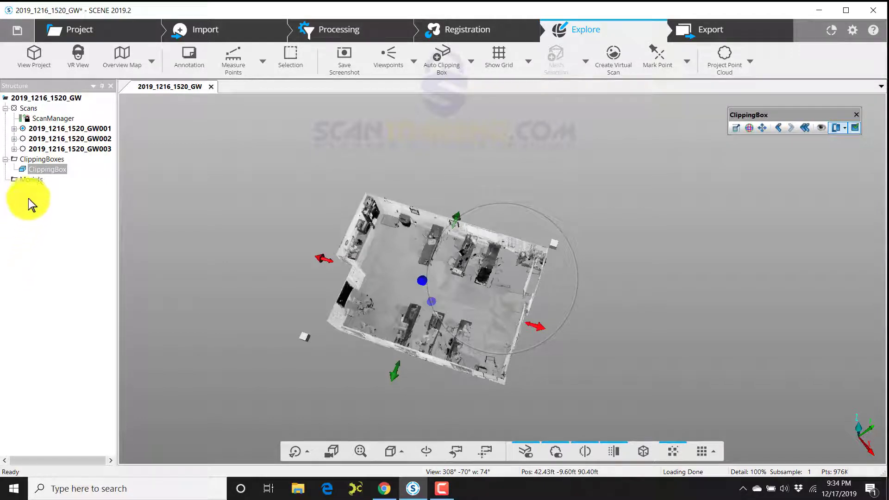
Rename the ClippingBox entry in the structure tree to 'Main'
{"action": "right_click", "coordinate": [45, 170]}
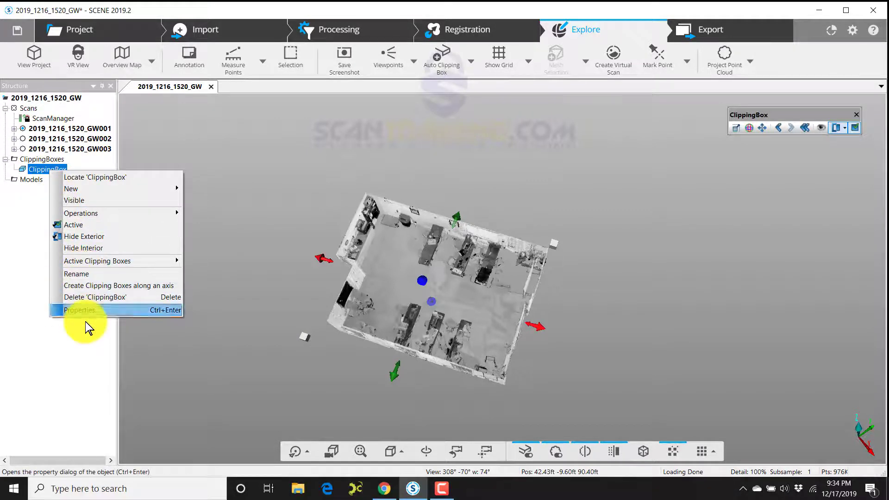
{"action": "left_click", "coordinate": [92, 274]}
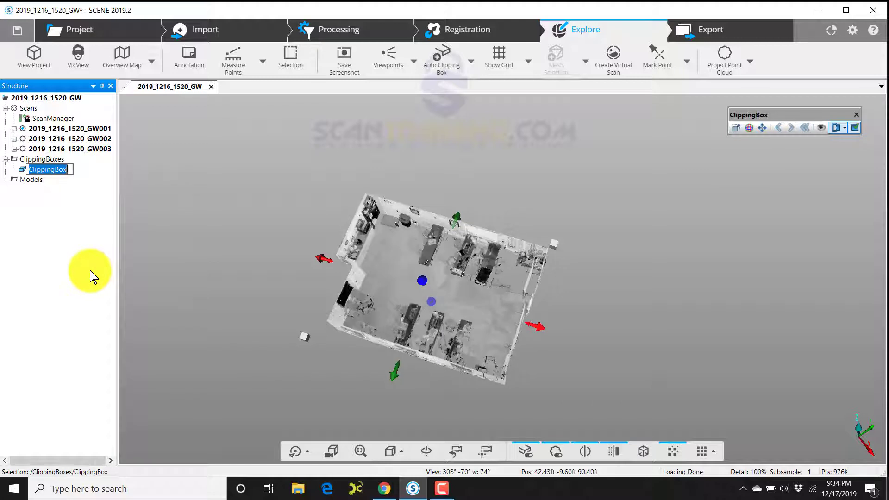
{"action": "type", "text": "Main"}
{"action": "key", "text": "Return"}
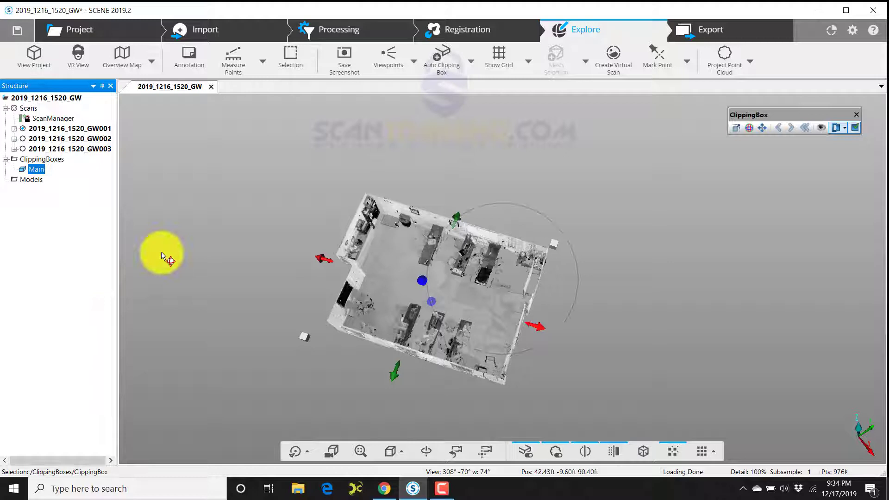
Save and share the changes as revision 4 with the comment 'Add Main Clipping'
{"action": "left_click", "coordinate": [204, 241]}
{"action": "left_click", "coordinate": [19, 32]}
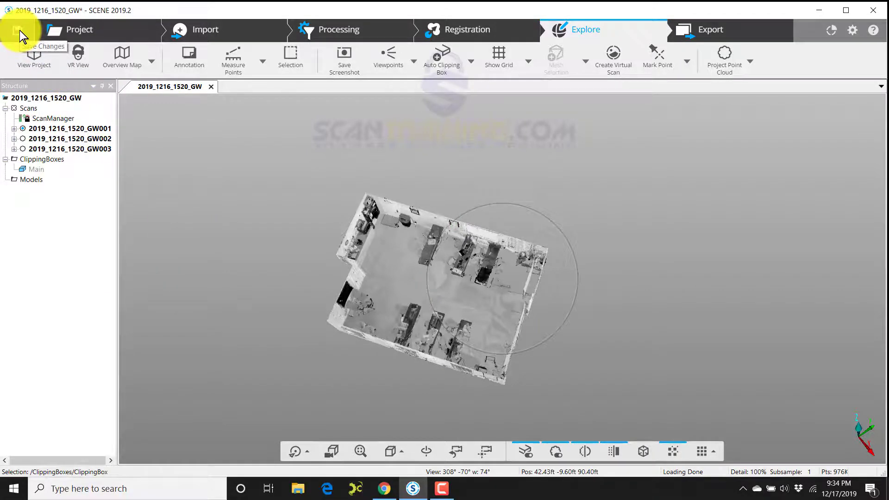
{"action": "left_click", "coordinate": [413, 223]}
{"action": "type", "text": "Add Main"}
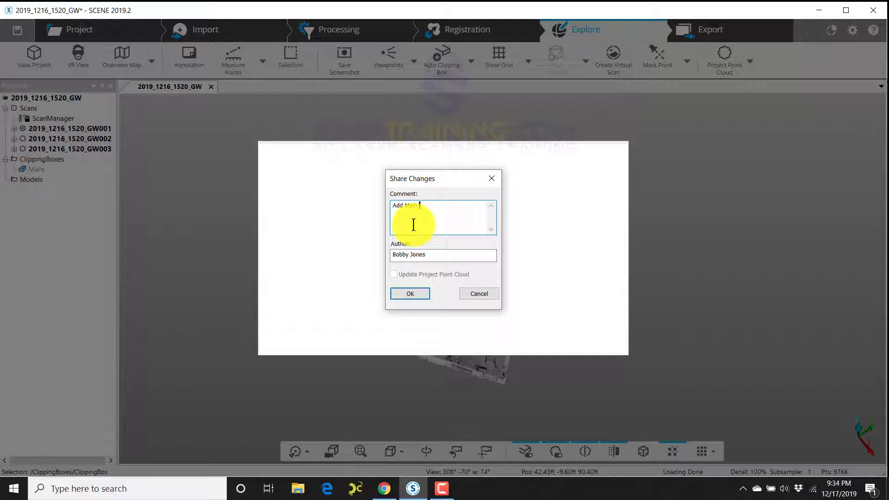
{"action": "type", "text": "Clipping B"}
{"action": "key", "text": "Return"}
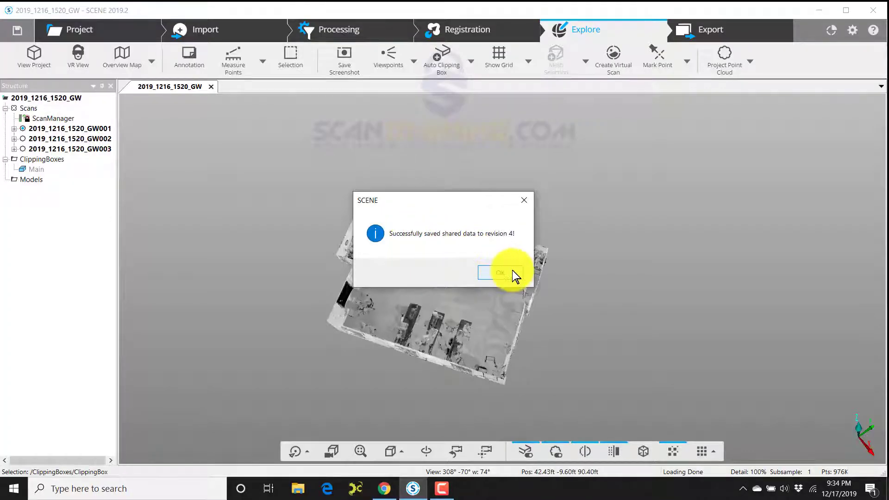
{"action": "left_click", "coordinate": [500, 273]}
{"action": "left_click_drag", "start_coordinate": [508, 268], "coordinate": [591, 259]}
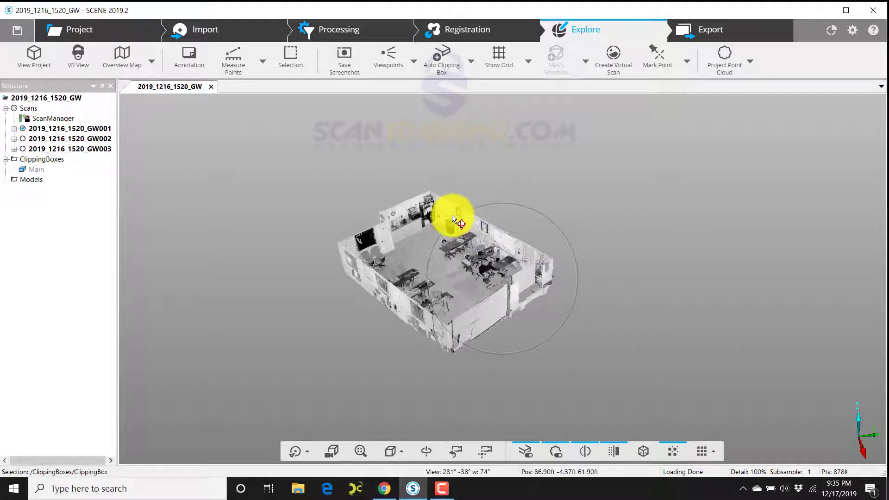
{"action": "scroll", "coordinate": [437, 248], "scroll_direction": "up", "scroll_amount": 3}
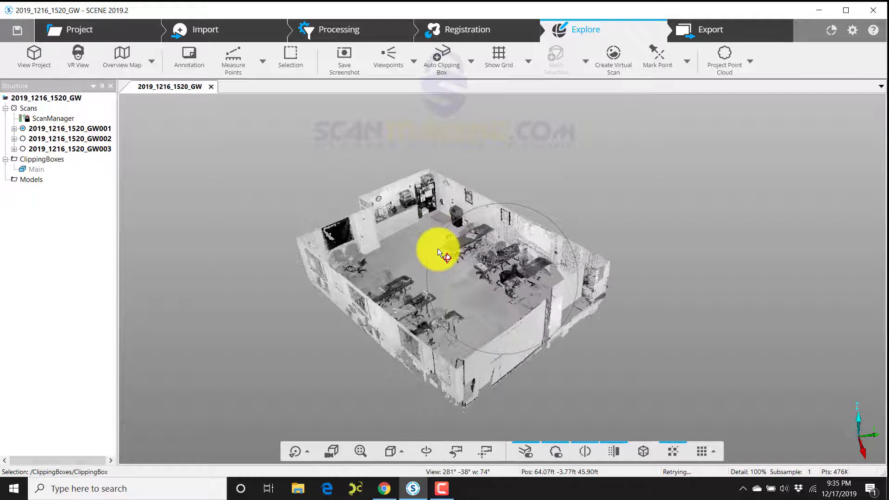
{"action": "scroll", "coordinate": [437, 247], "scroll_direction": "up", "scroll_amount": 2}
Create the project point cloud with default filter settings (18,278,222 points)
{"action": "left_click", "coordinate": [749, 62]}
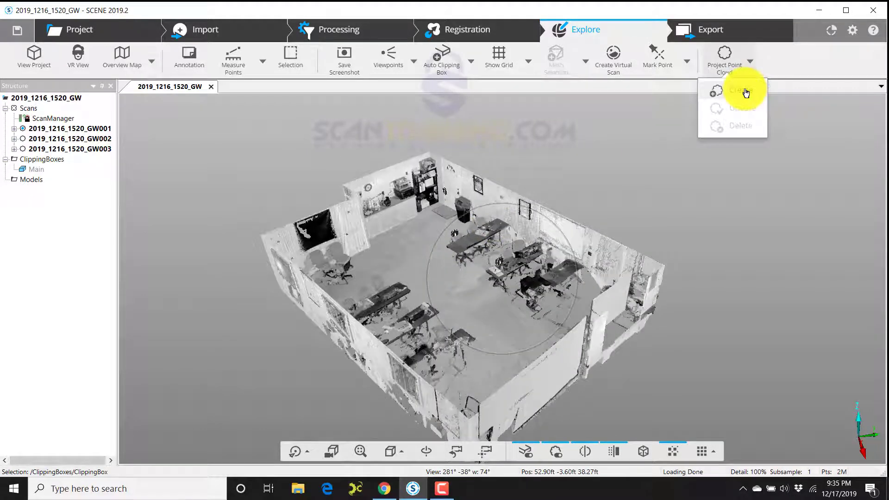
{"action": "left_click", "coordinate": [745, 92]}
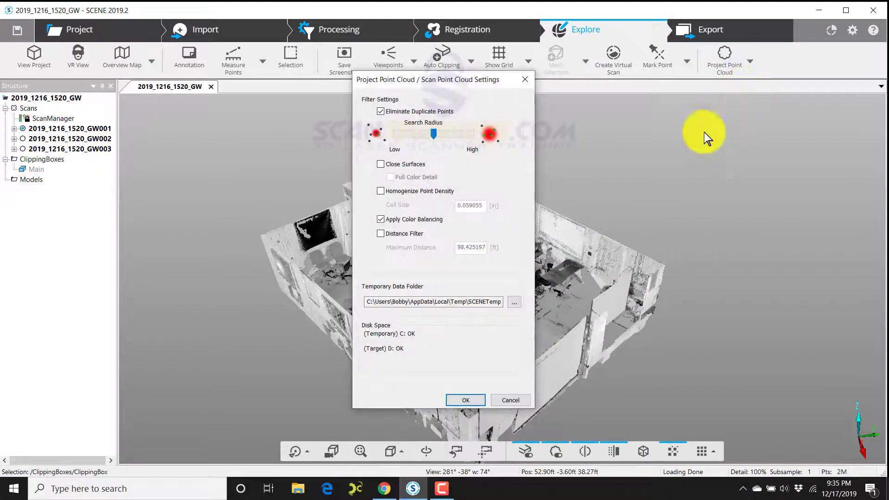
{"action": "left_click", "coordinate": [461, 402]}
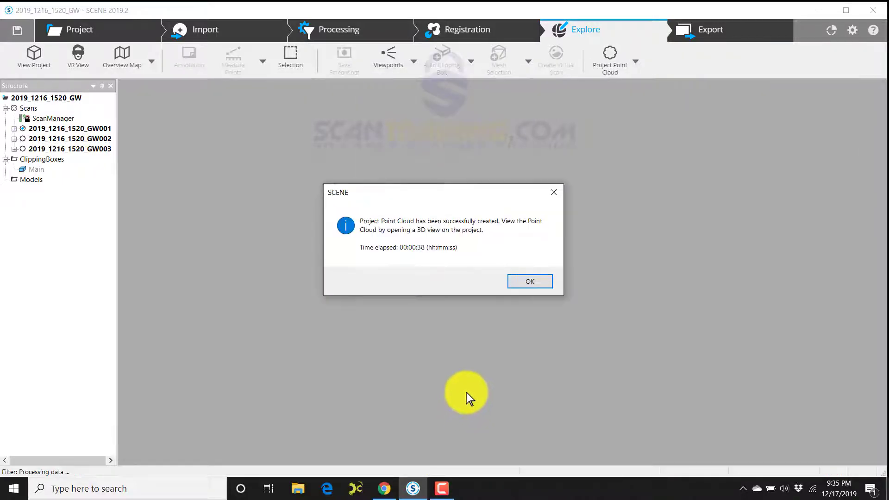
{"action": "left_click", "coordinate": [523, 280]}
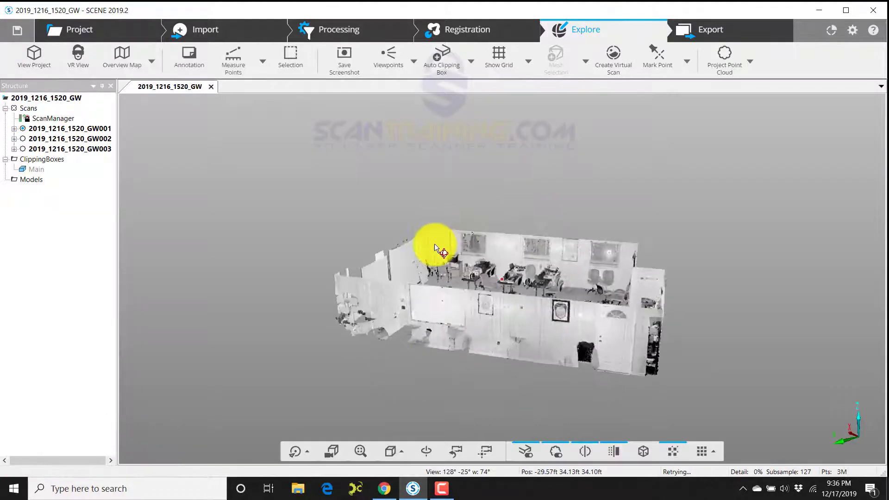
{"action": "left_click_drag", "start_coordinate": [434, 244], "coordinate": [585, 292]}
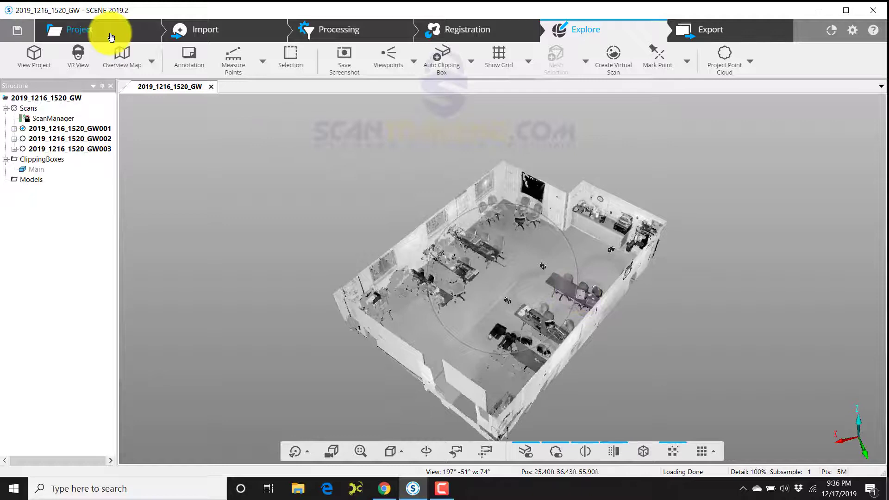
From the project overview open its folder on disk and create a new 'Webshare' folder
{"action": "left_click", "coordinate": [84, 35]}
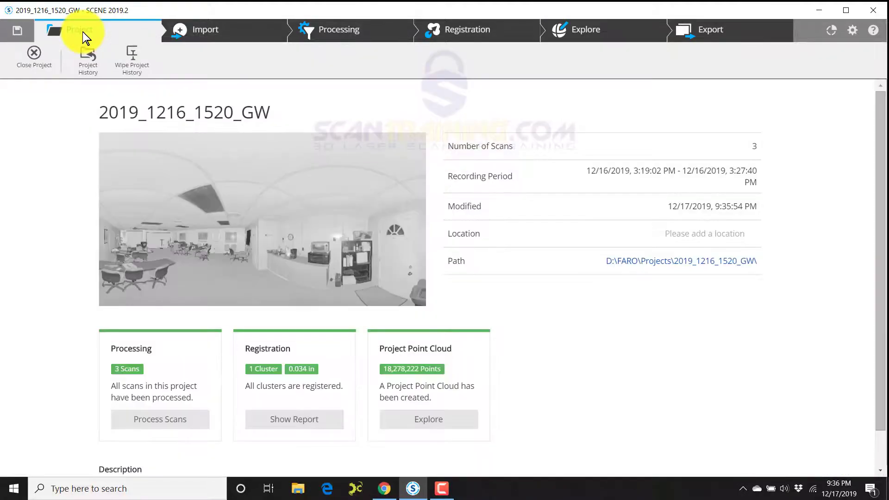
{"action": "left_click", "coordinate": [681, 262]}
{"action": "right_click", "coordinate": [317, 207]}
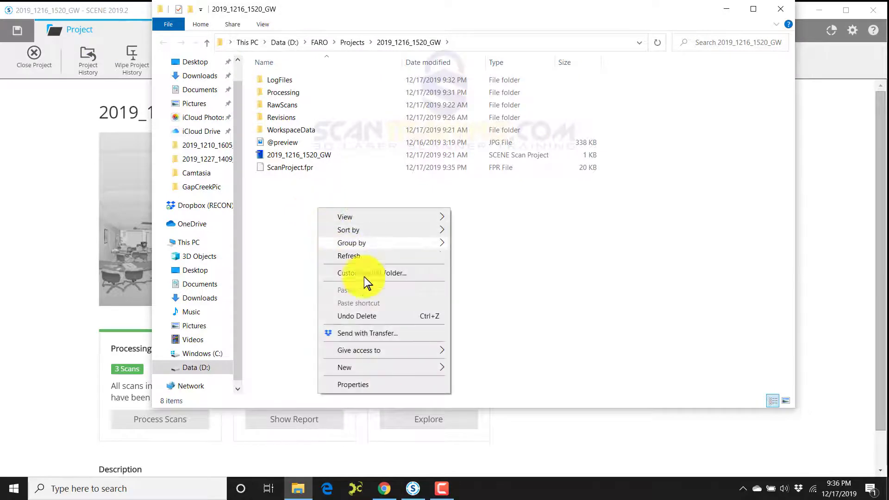
{"action": "left_click", "coordinate": [421, 367]}
{"action": "left_click", "coordinate": [495, 351]}
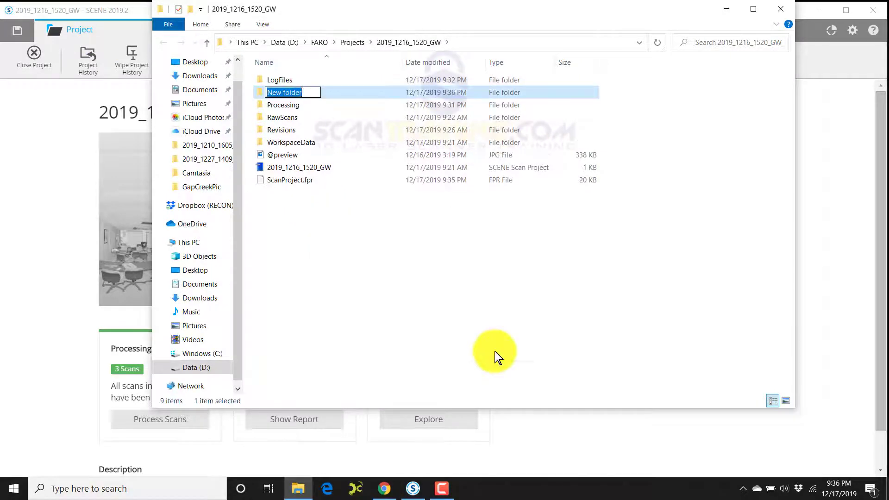
{"action": "type", "text": "Webshare"}
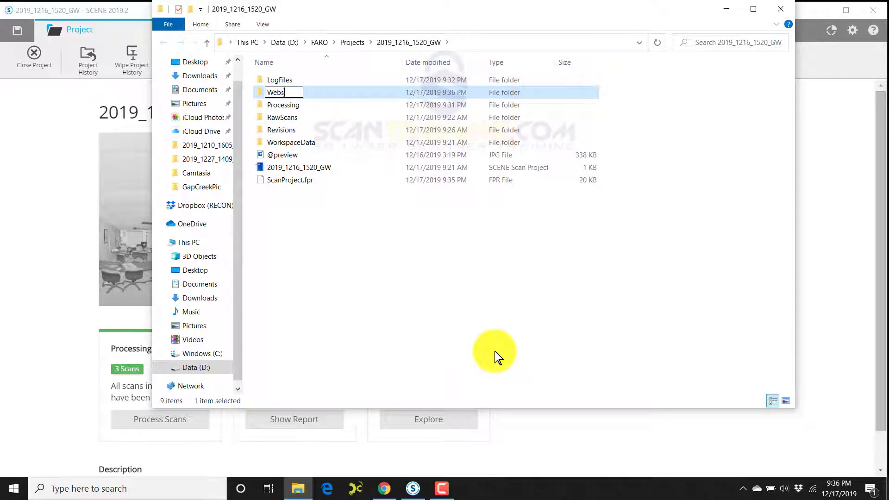
{"action": "key", "text": "Return"}
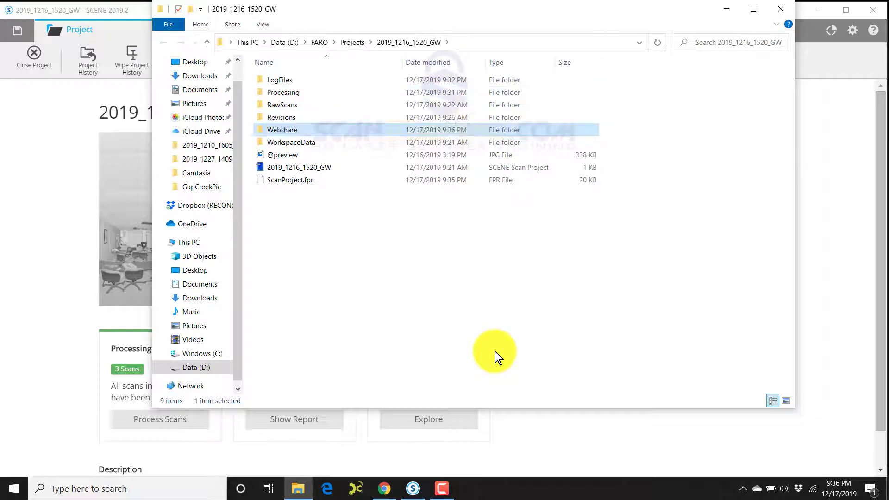
{"action": "double_click", "coordinate": [317, 131]}
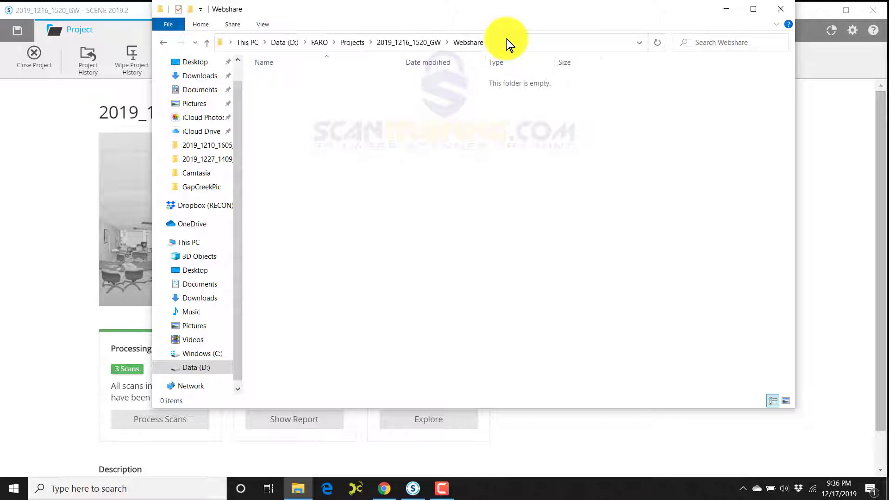
Copy the full path of the empty Webshare folder and close File Explorer
{"action": "left_click", "coordinate": [503, 41]}
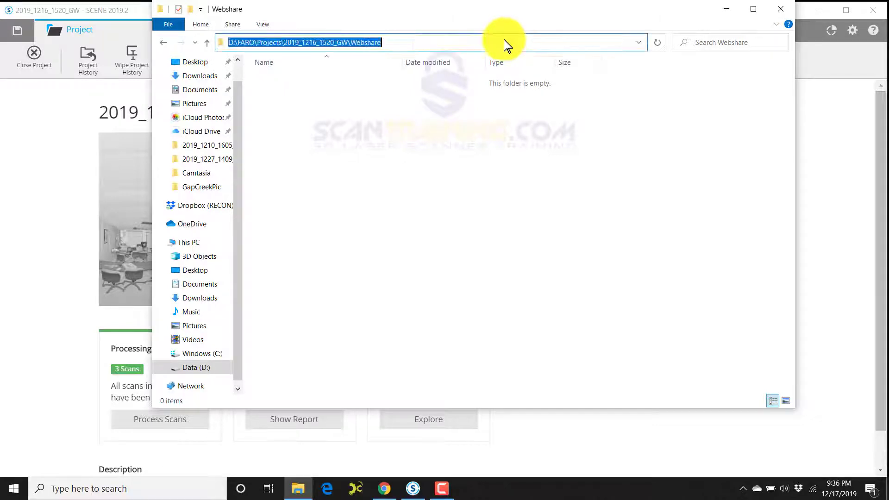
{"action": "right_click", "coordinate": [466, 42]}
{"action": "left_click", "coordinate": [385, 84]}
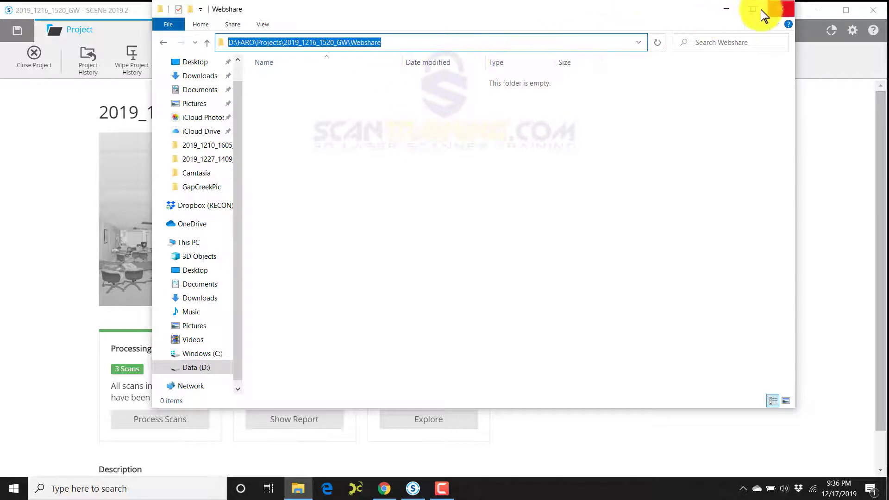
{"action": "left_click", "coordinate": [780, 8]}
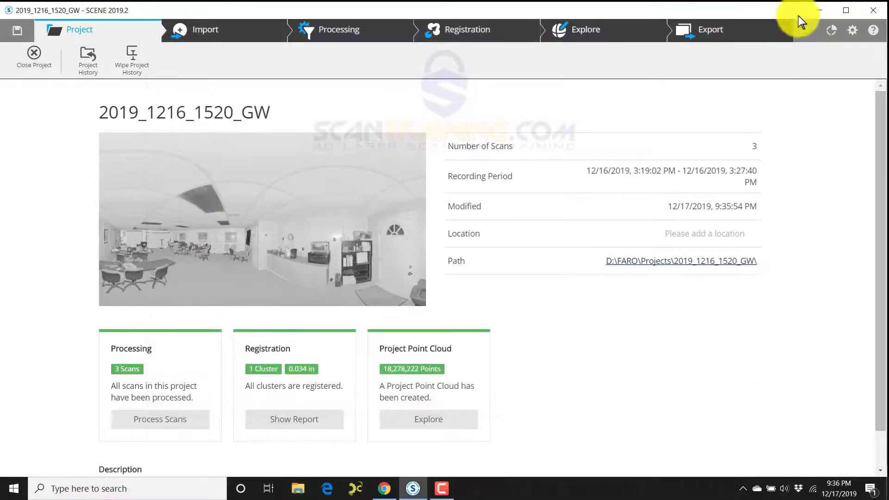
Start Create SCENE 2go Data from the Apps view, keeping Standard View map style
{"action": "left_click", "coordinate": [831, 27]}
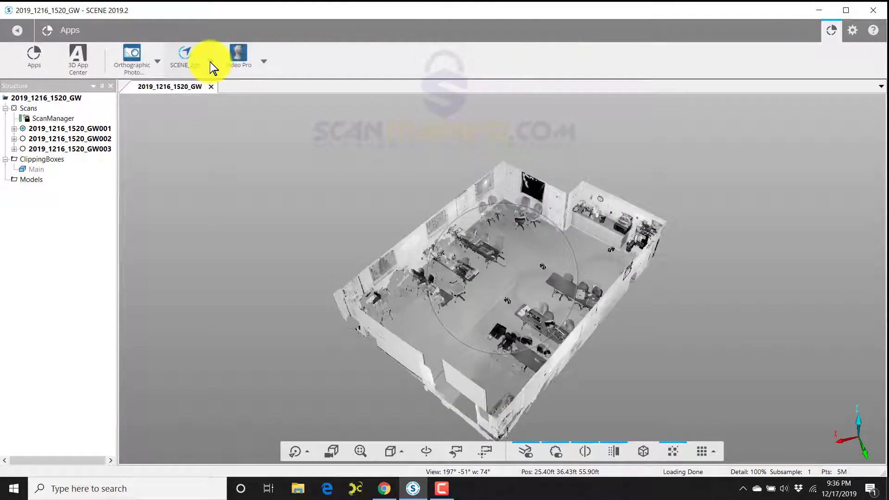
{"action": "left_click", "coordinate": [210, 62]}
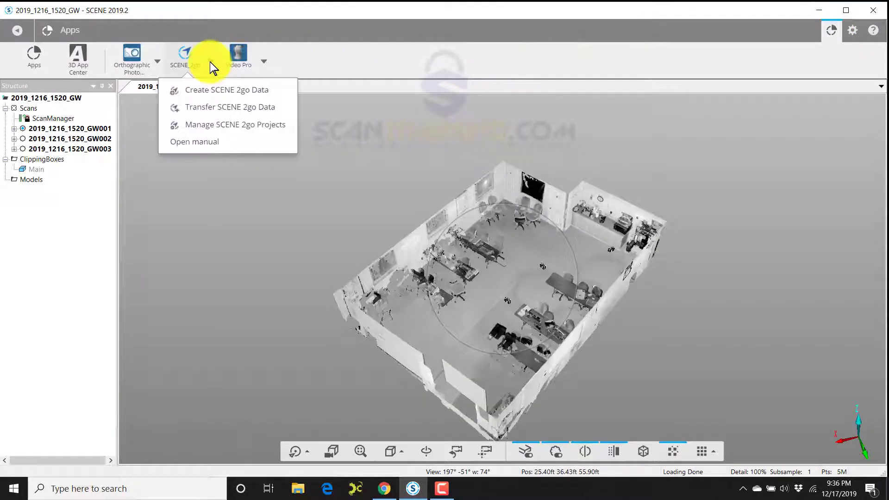
{"action": "left_click", "coordinate": [228, 90]}
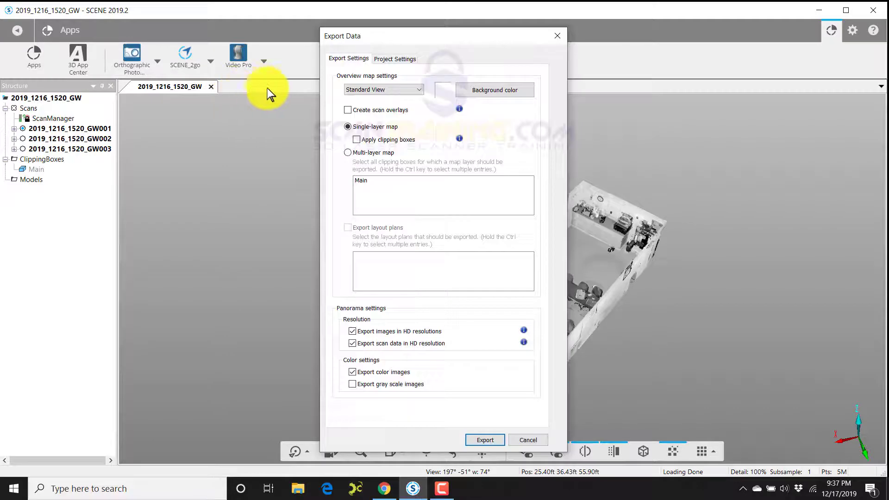
{"action": "left_click", "coordinate": [400, 90]}
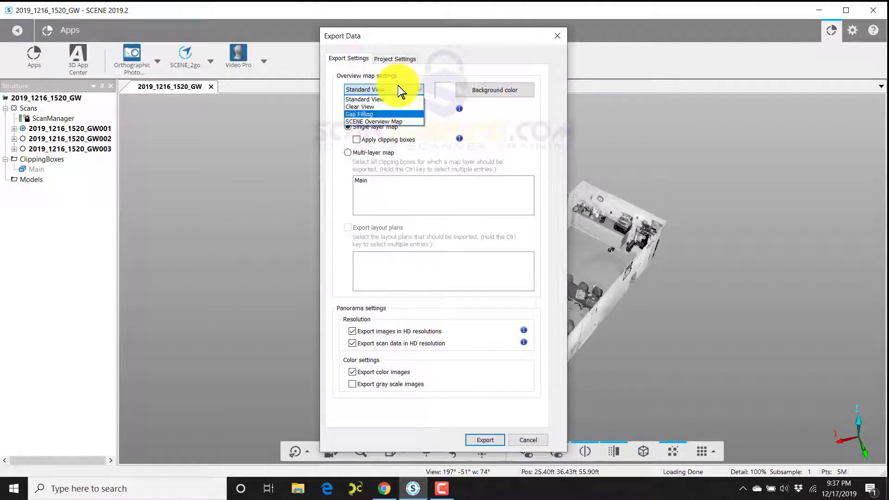
{"action": "left_click", "coordinate": [399, 99]}
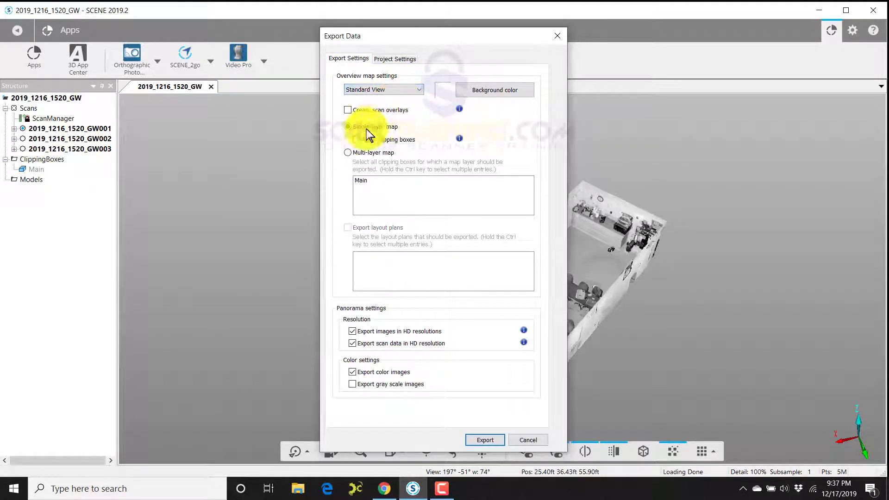
Enable Apply clipping boxes and Export gray scale images, then export the data
{"action": "left_click", "coordinate": [357, 139]}
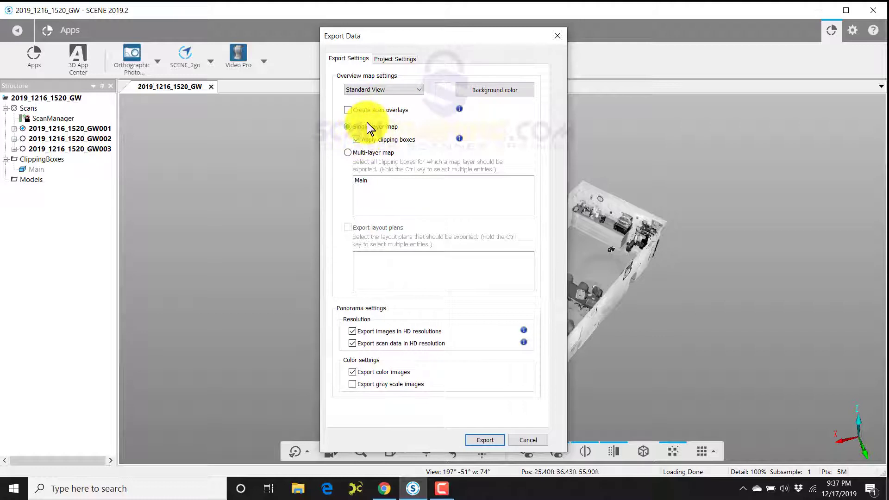
{"action": "left_click", "coordinate": [356, 385]}
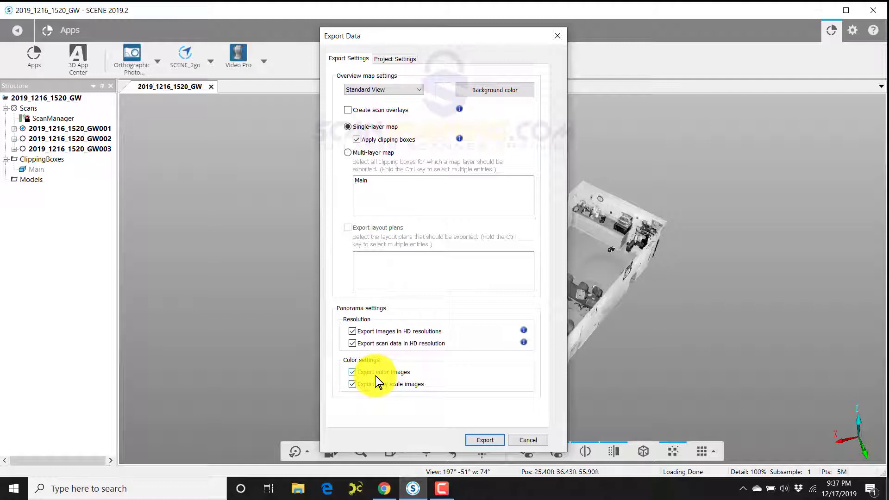
{"action": "left_click", "coordinate": [485, 439]}
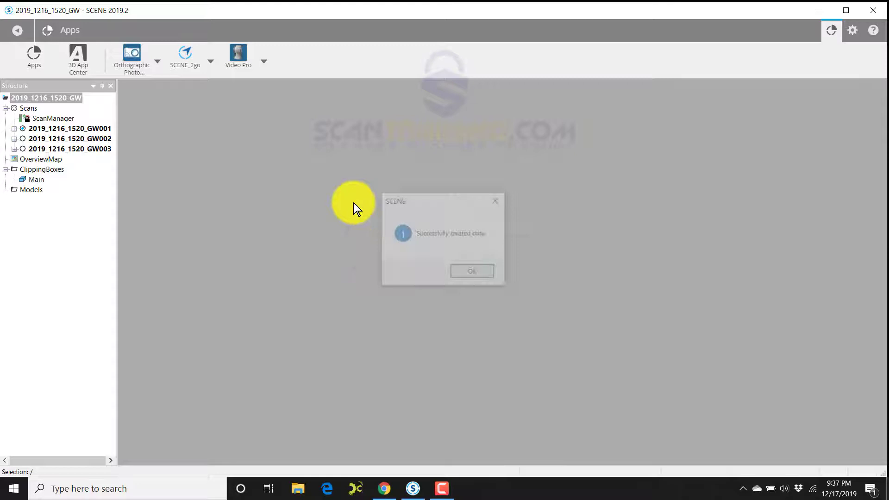
Start Transfer SCENE 2go Data and browse for the destination folder
{"action": "left_click", "coordinate": [476, 271]}
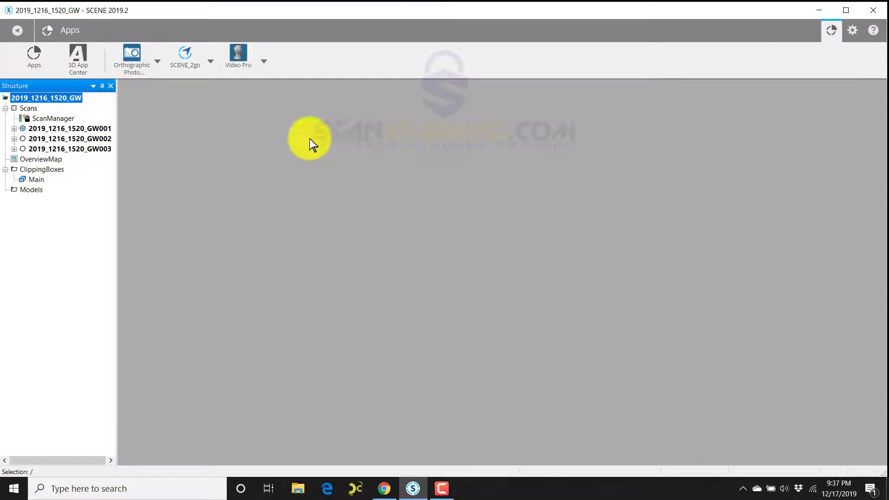
{"action": "left_click", "coordinate": [209, 61]}
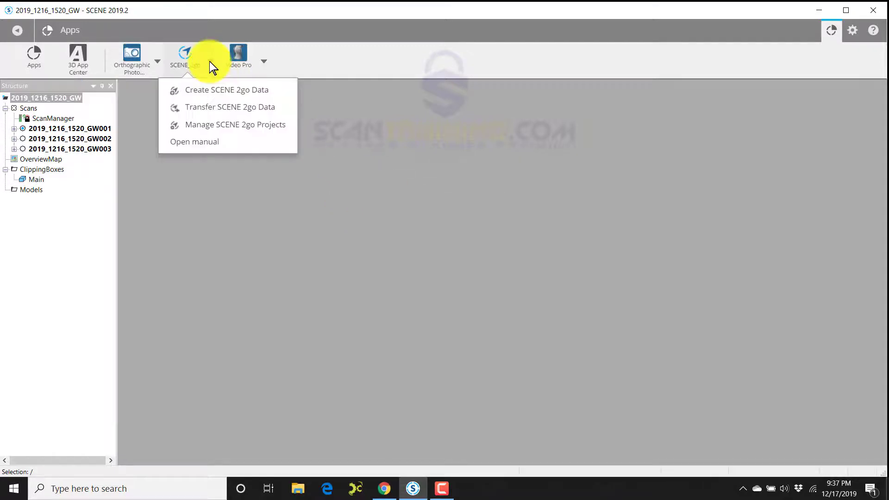
{"action": "left_click", "coordinate": [220, 111]}
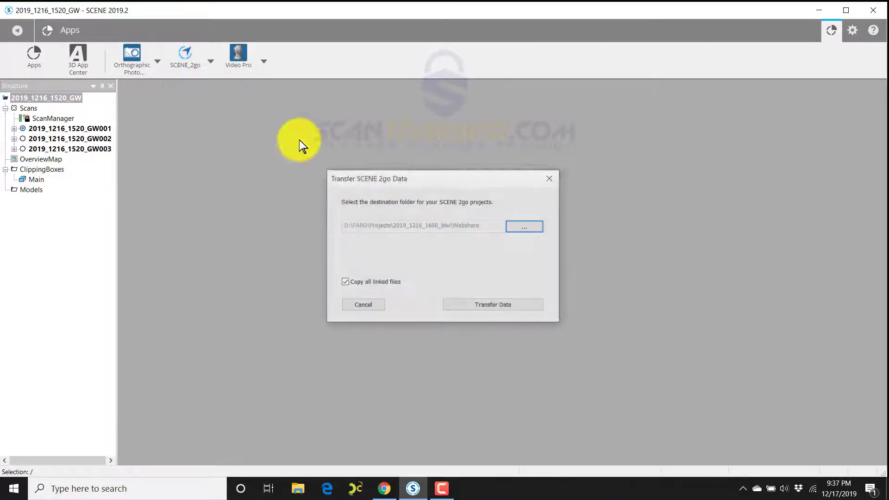
{"action": "left_click", "coordinate": [527, 223]}
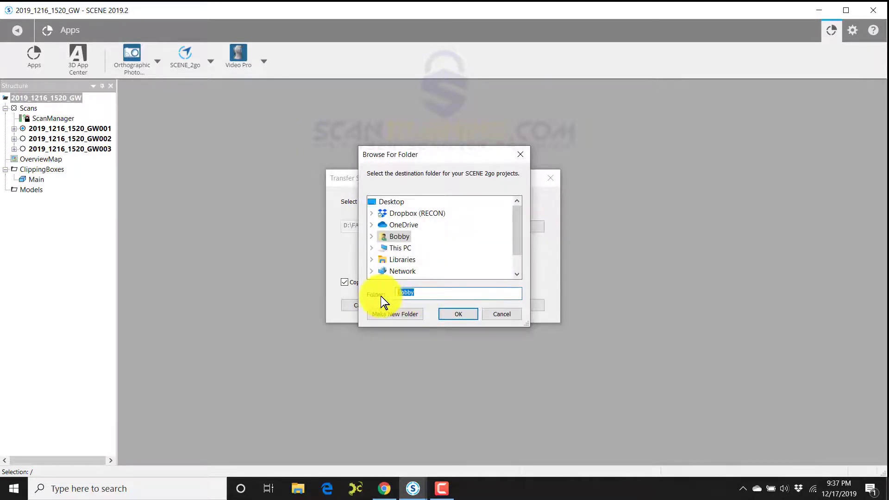
Paste the Webshare path as destination and transfer the data into it
{"action": "right_click", "coordinate": [406, 294]}
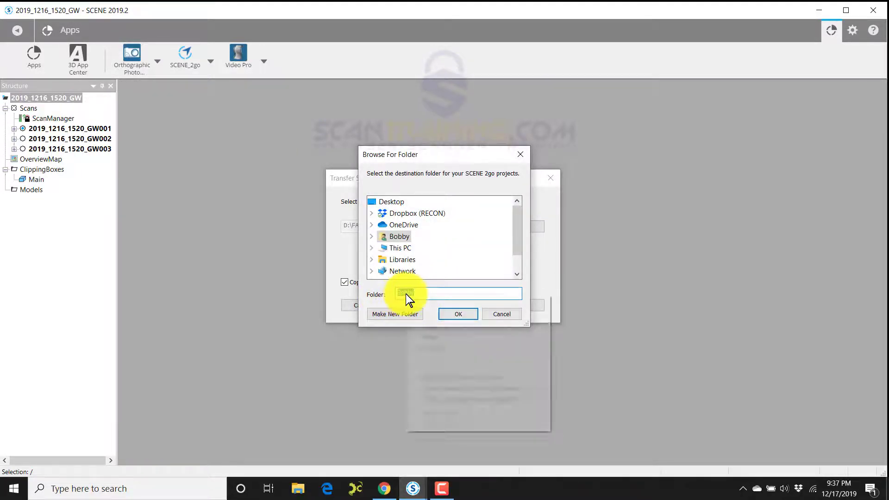
{"action": "left_click", "coordinate": [449, 337]}
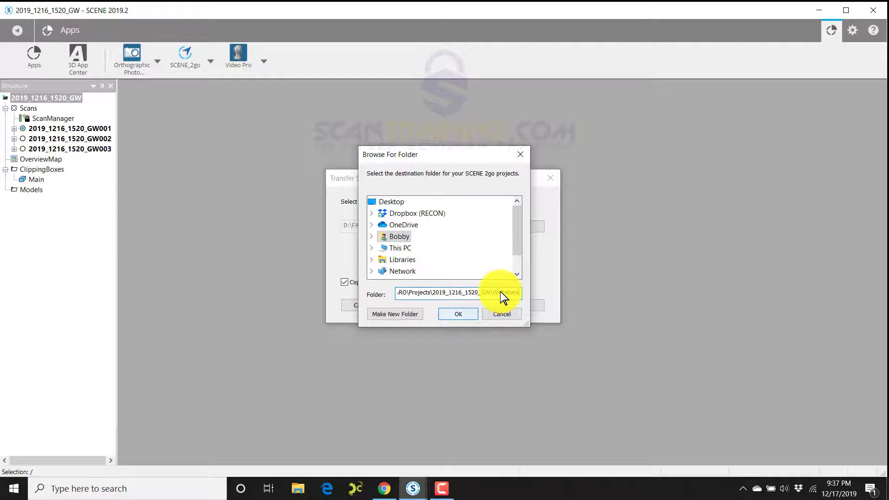
{"action": "left_click", "coordinate": [464, 313]}
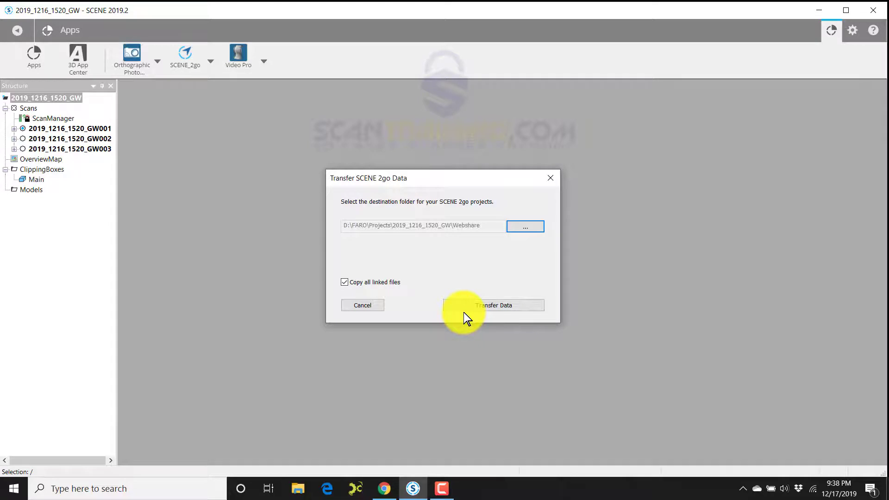
{"action": "left_click", "coordinate": [484, 303]}
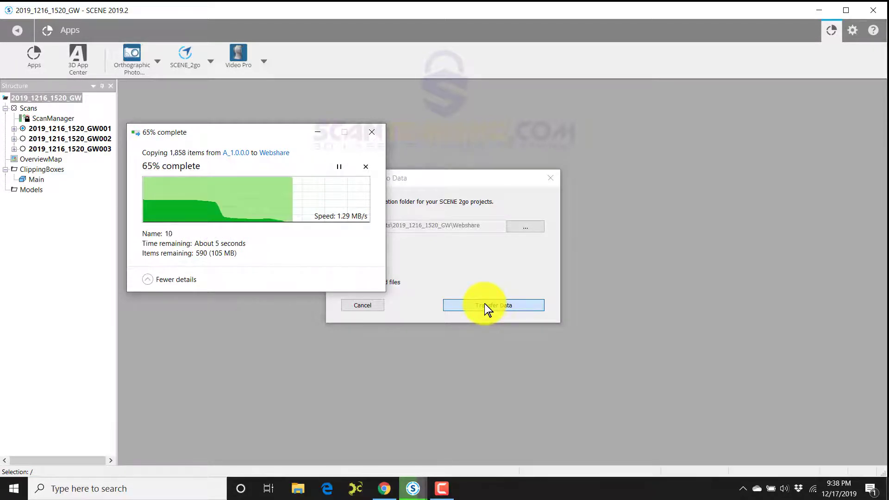
View scan 2019_1216_1520_GW002's room panorama in SCENE 2go, then dismiss the Transfer Result summary
{"action": "left_click", "coordinate": [340, 173]}
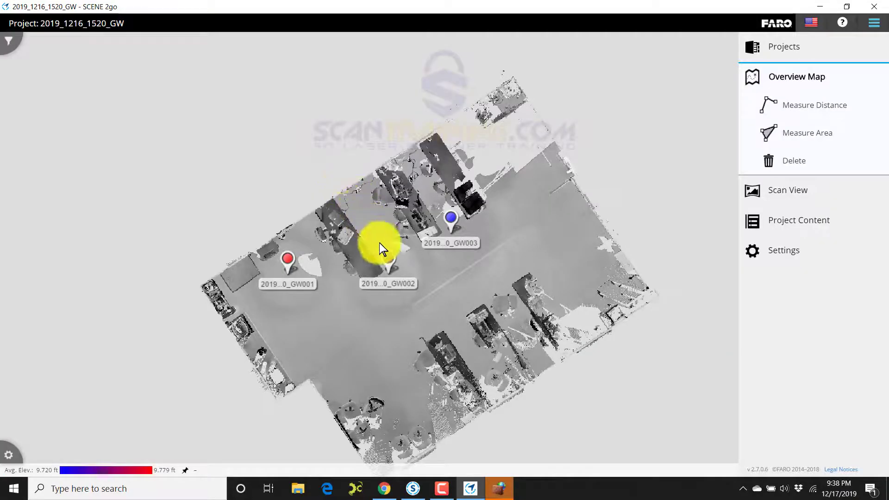
{"action": "left_click", "coordinate": [388, 258]}
{"action": "left_click", "coordinate": [384, 223]}
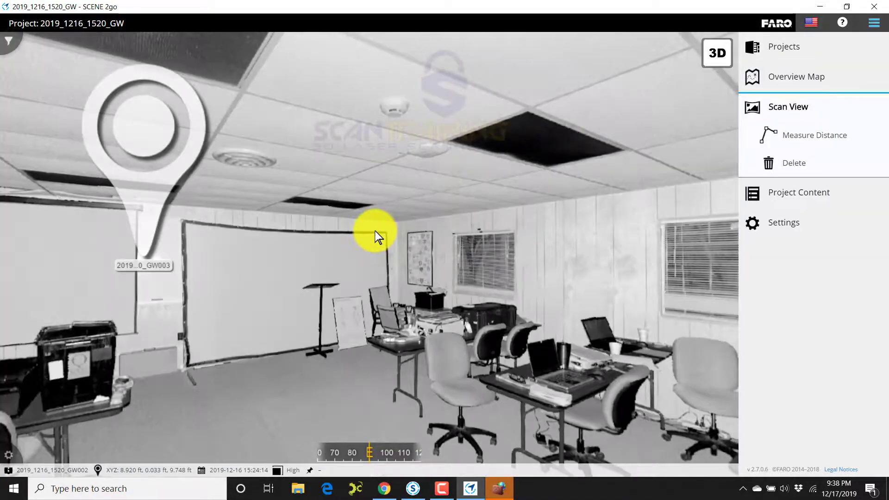
{"action": "mouse_move", "coordinate": [375, 231]}
{"action": "left_mouse_down"}
{"action": "mouse_move", "coordinate": [589, 233]}
{"action": "mouse_move", "coordinate": [267, 227]}
{"action": "mouse_move", "coordinate": [364, 237]}
{"action": "mouse_move", "coordinate": [400, 257]}
{"action": "left_mouse_up"}
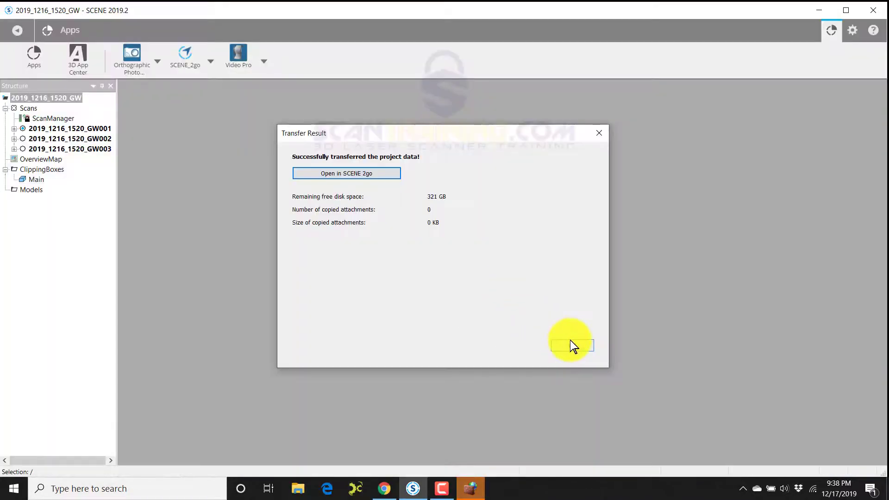
{"action": "left_click", "coordinate": [570, 340]}
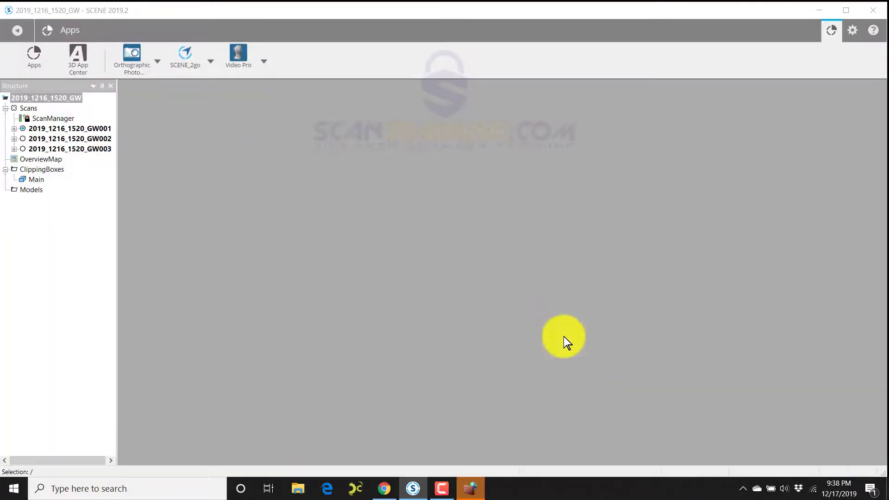
Return to the project overview and browse into the project's Webshare folder in File Explorer
{"action": "left_click", "coordinate": [16, 28]}
{"action": "left_click", "coordinate": [664, 260]}
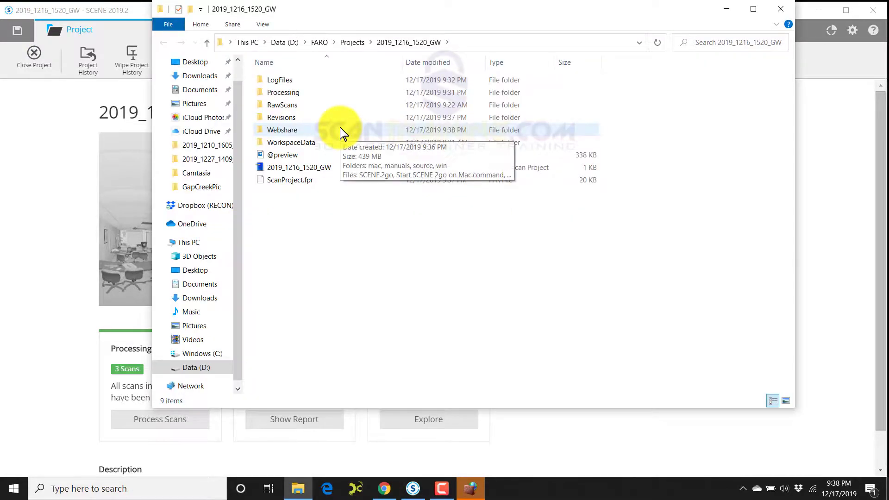
{"action": "double_click", "coordinate": [340, 131]}
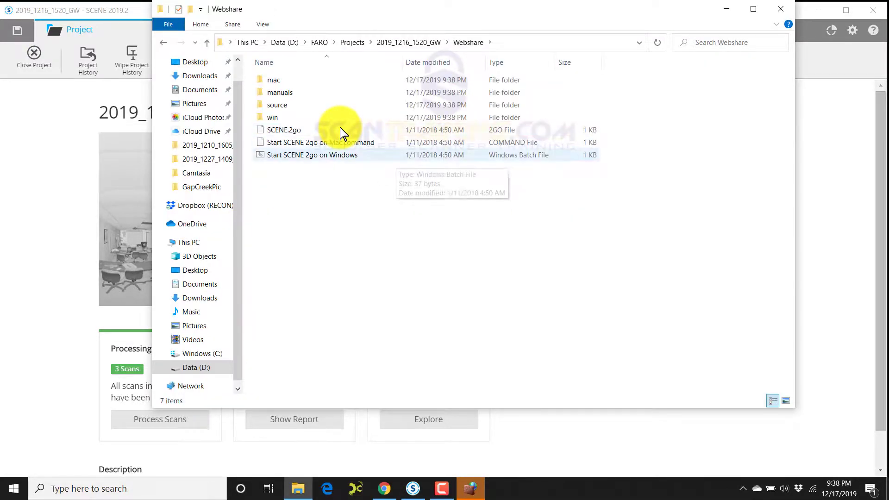
Launch SCENE 2go on Windows, show the 2019_1216_1520_GW overview map, and switch back to SCENE
{"action": "double_click", "coordinate": [303, 159]}
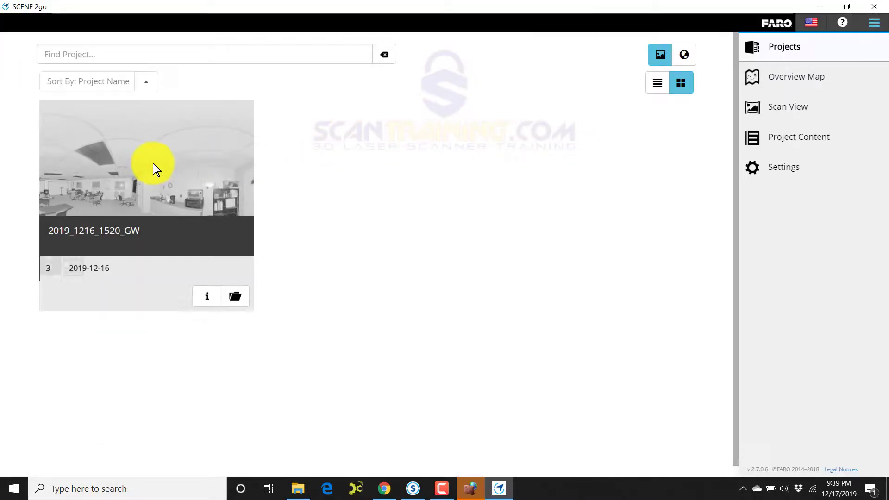
{"action": "left_click", "coordinate": [153, 163]}
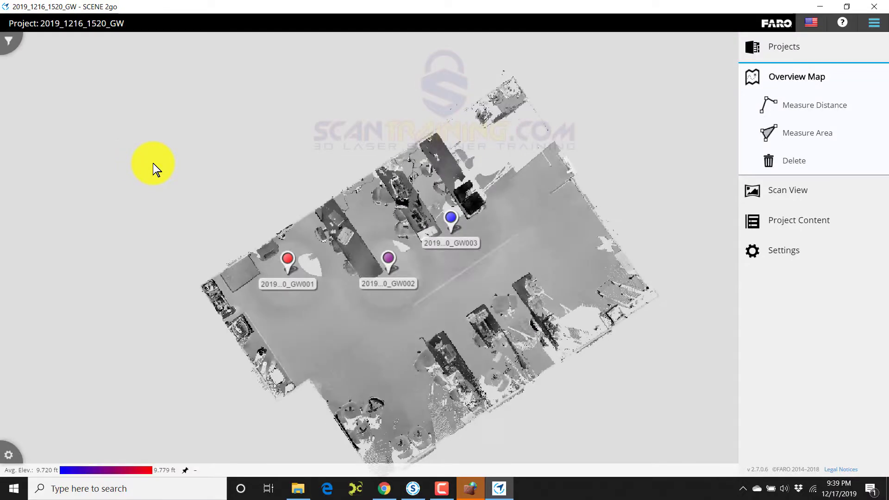
{"action": "key", "text": "alt+Tab"}
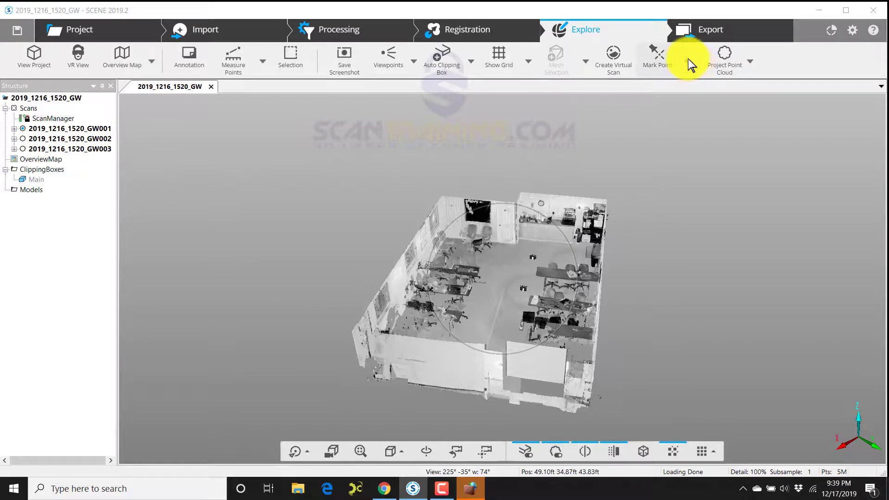
Expand the Mark Point dropdown in the Explore ribbon to list point, plane and sphere options
{"action": "left_click", "coordinate": [687, 62]}
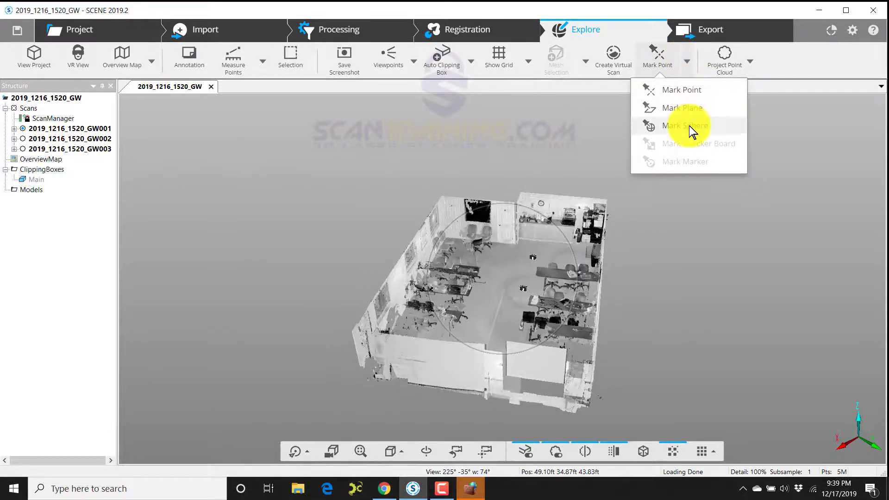